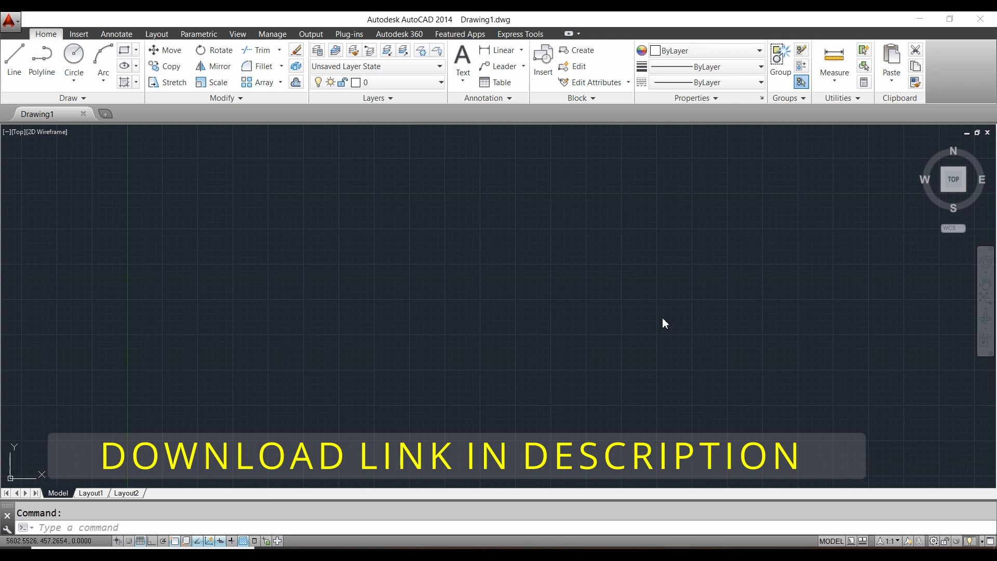
Step: Configure the drawing units with decimal length type and a length precision of 0.0
left_click(435, 277)
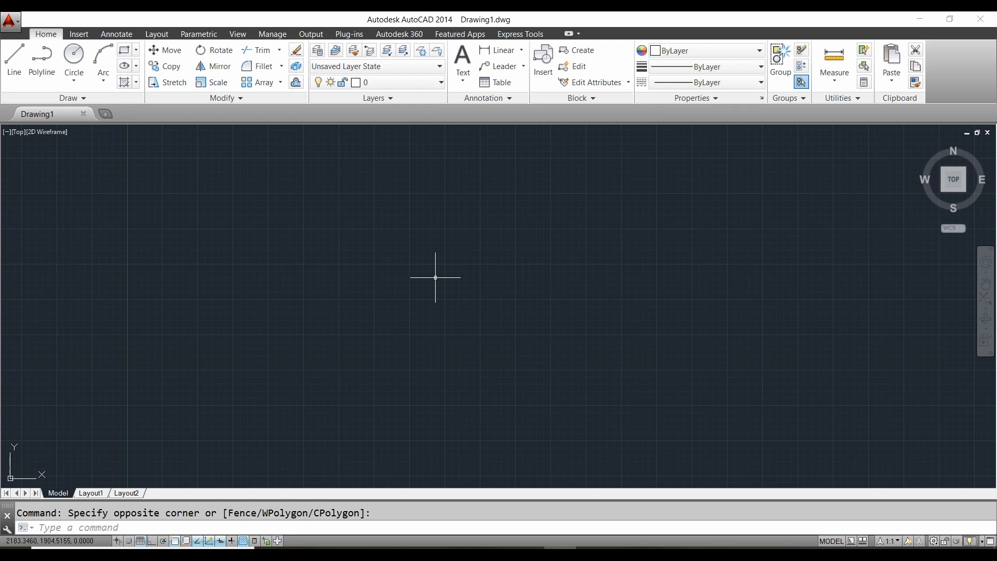
type("UN")
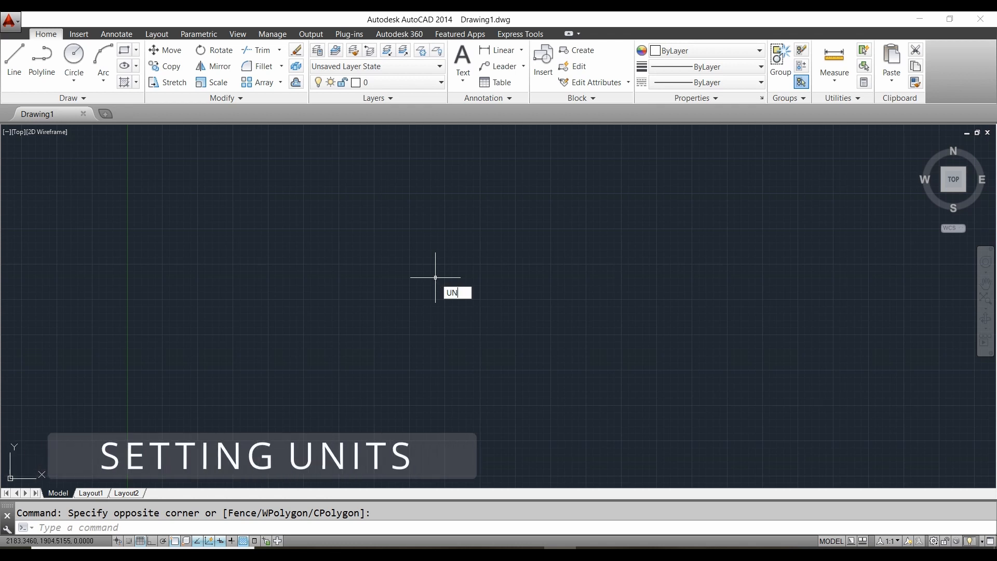
type("IT")
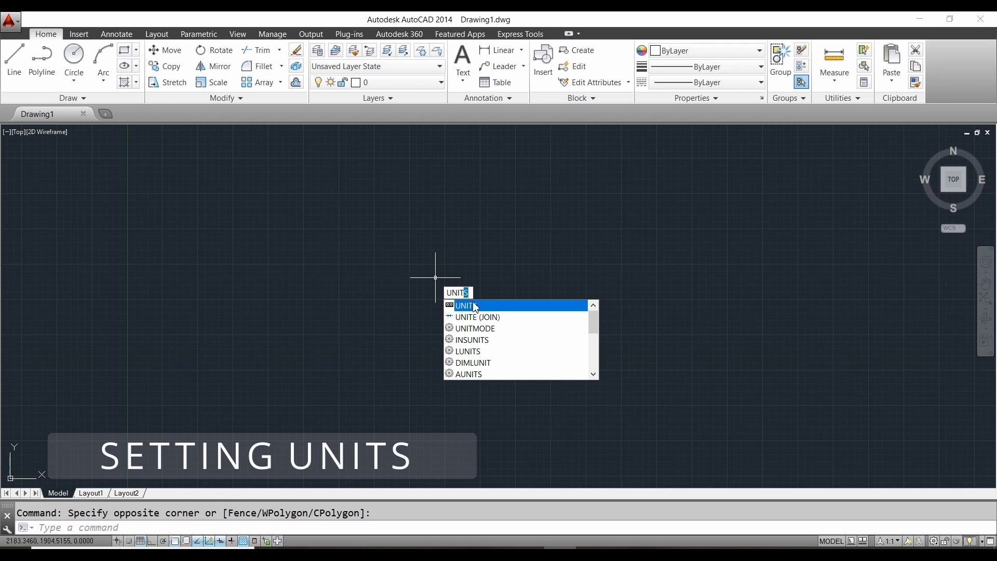
left_click(468, 306)
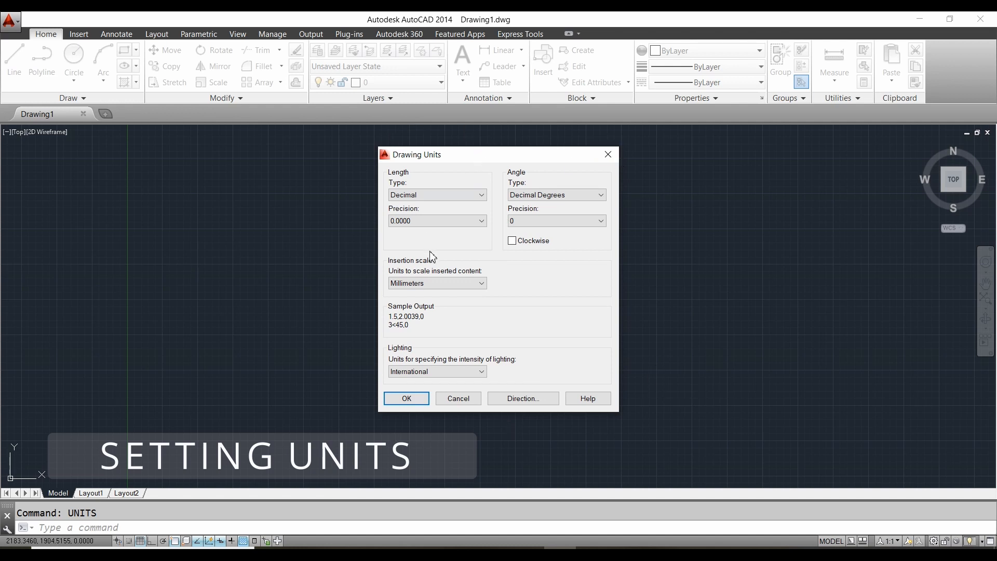
left_click(451, 196)
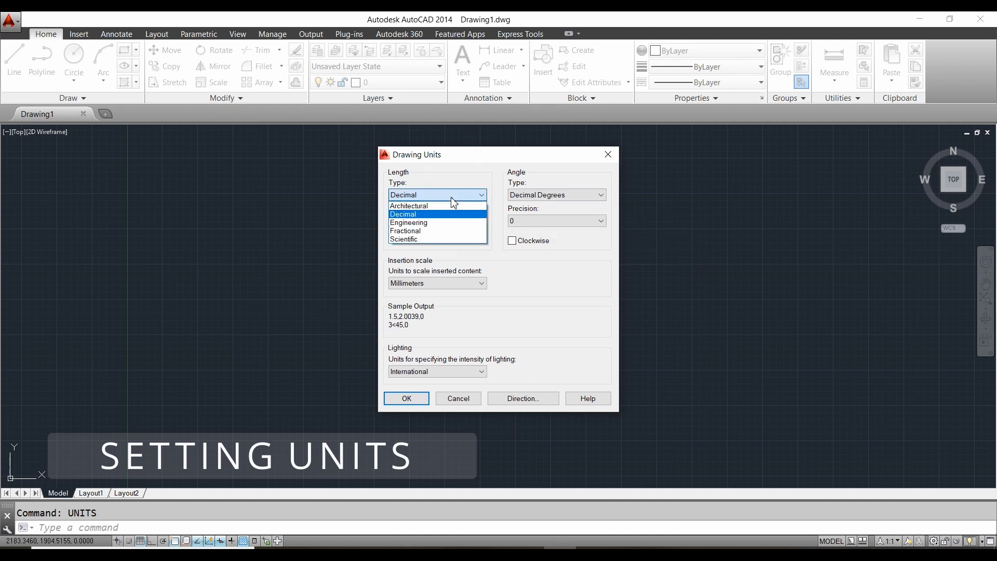
left_click(411, 214)
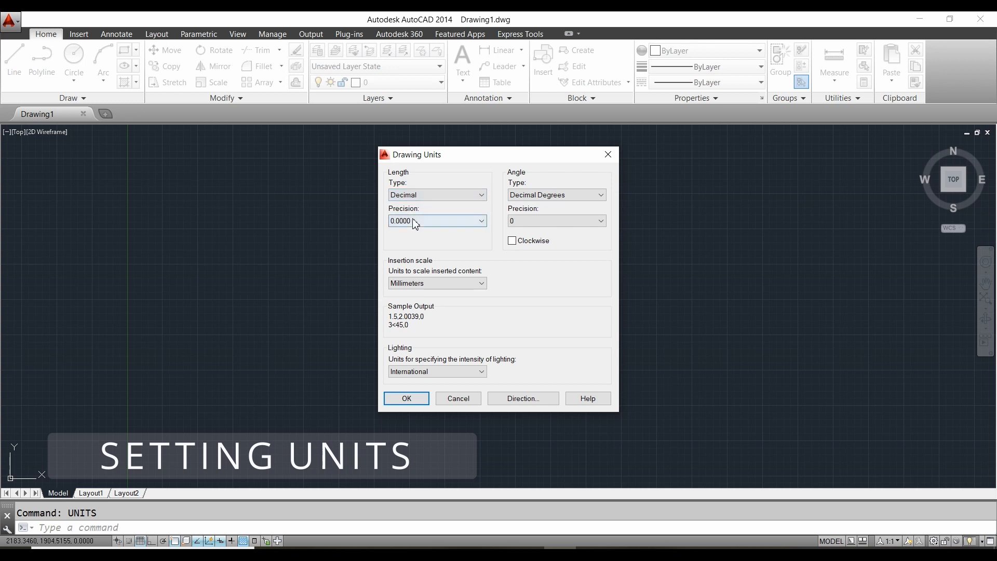
left_click(415, 221)
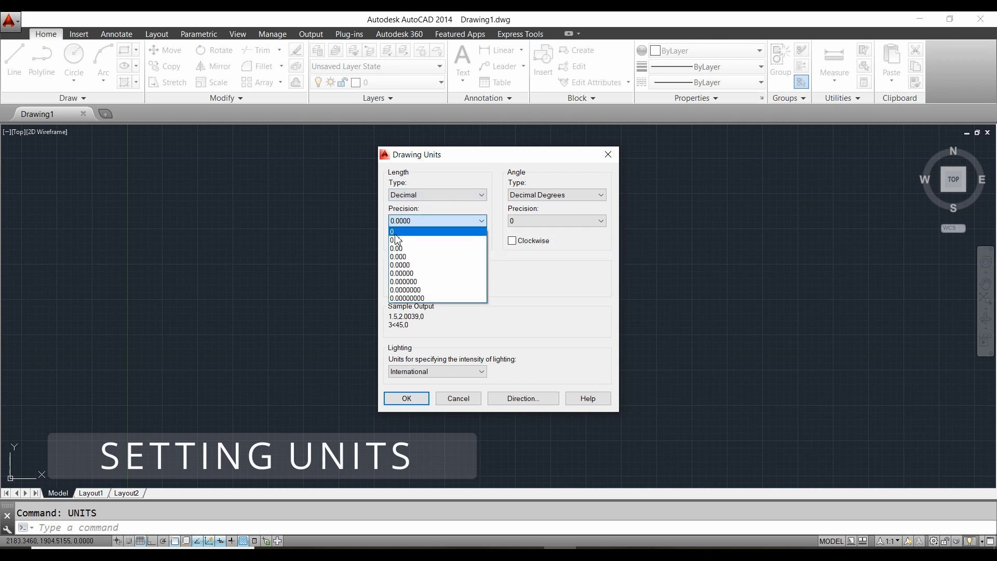
left_click(398, 240)
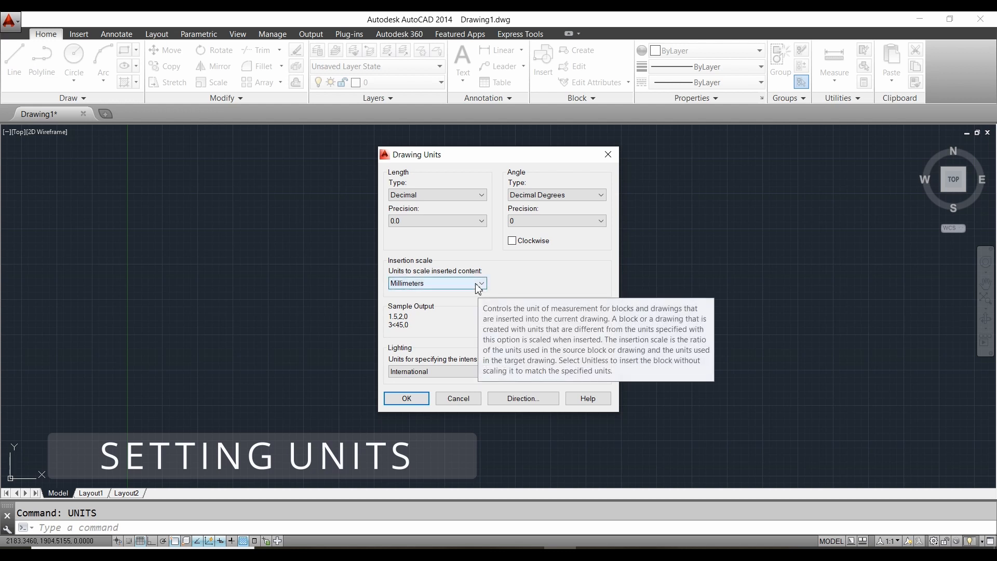
left_click(405, 398)
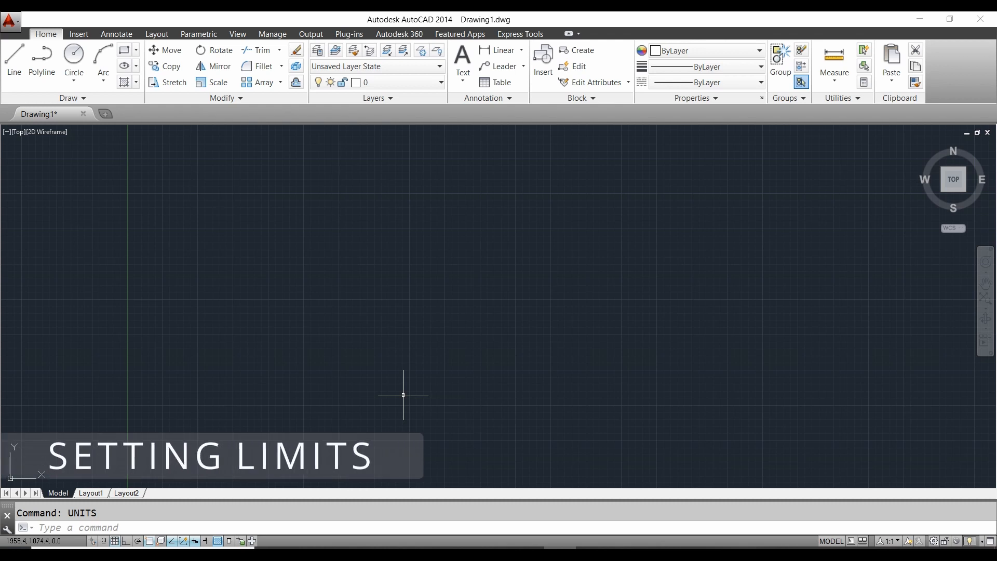
Step: Set the model space limits with the lower left corner at 0,0 and the upper right corner at 250,250
type("LINE")
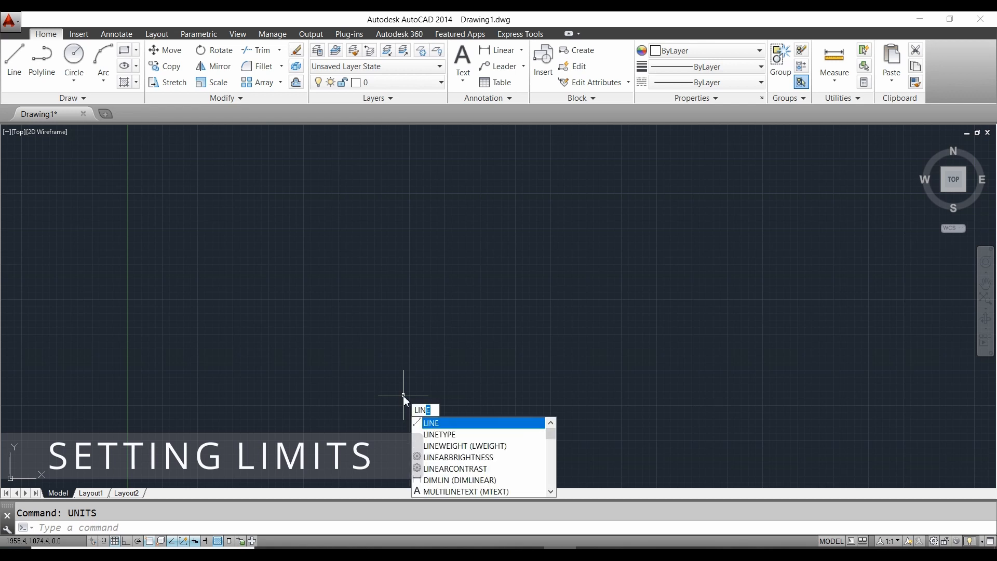
key("BackSpace")
type("MITS")
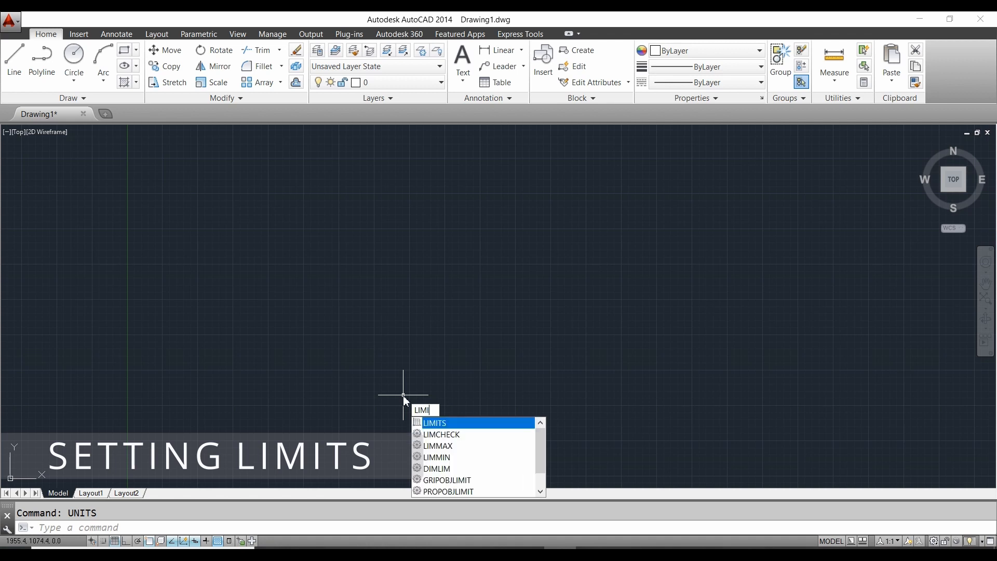
left_click(432, 422)
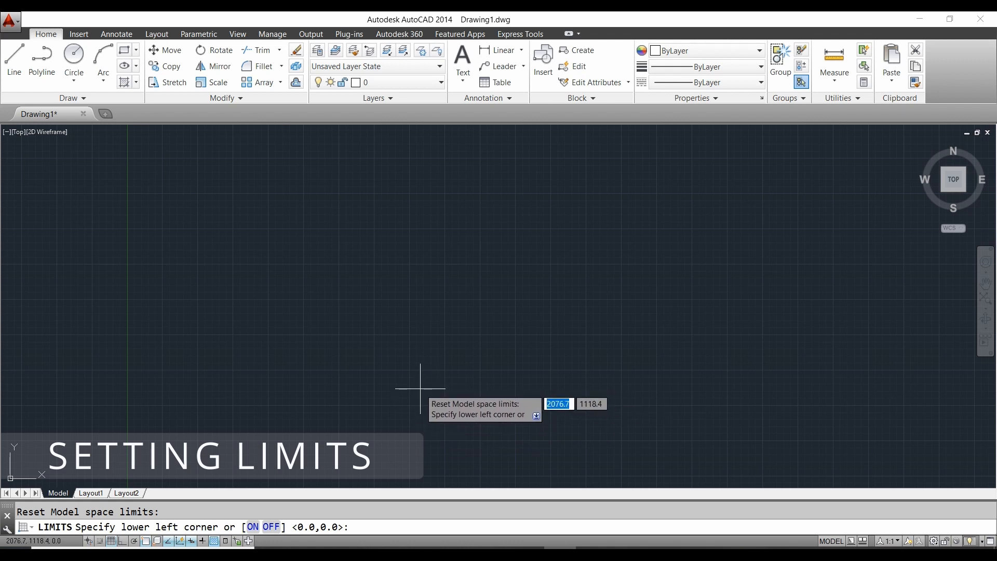
type("0,0")
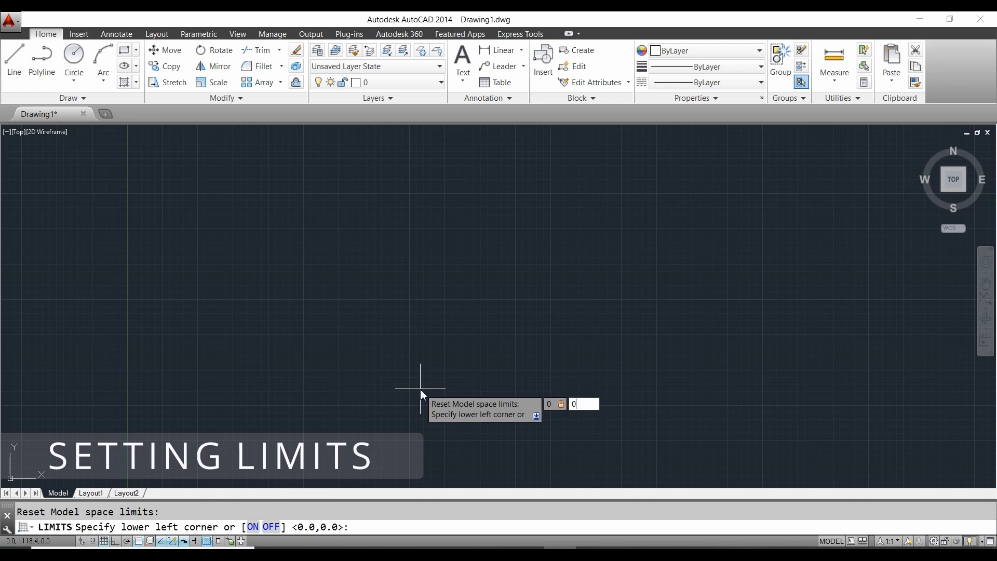
key("Return")
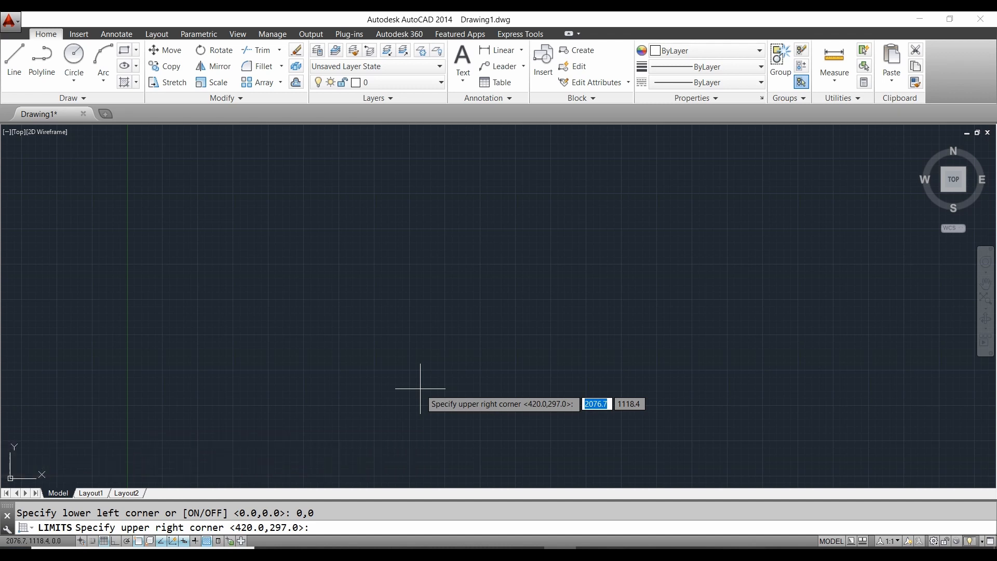
type("250")
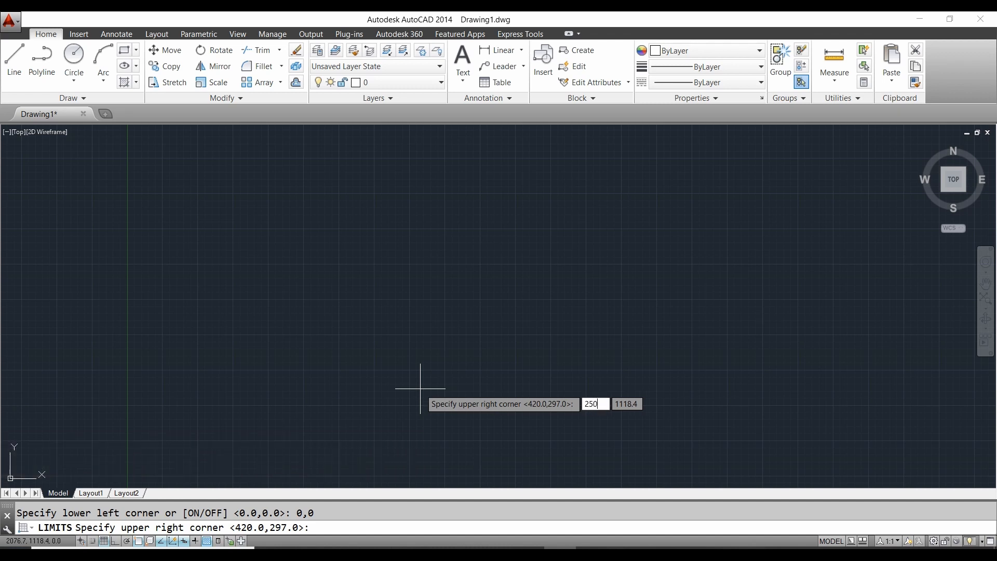
key("Tab")
type("250")
key("Return")
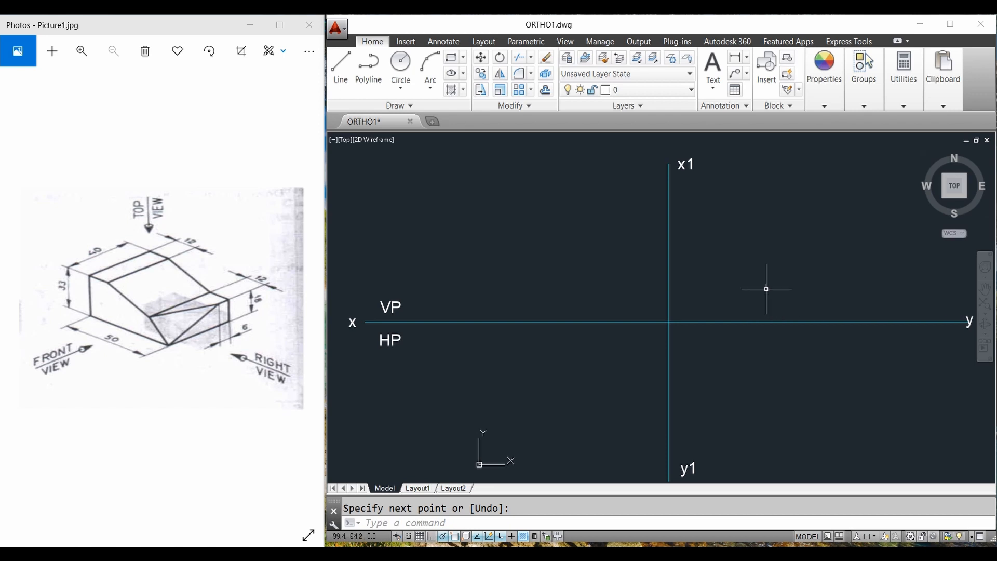
Step: With Ortho mode on, draw a 50 mm horizontal base line above the xy line, to the right of the x1y1 line
left_click(431, 536)
key("Return")
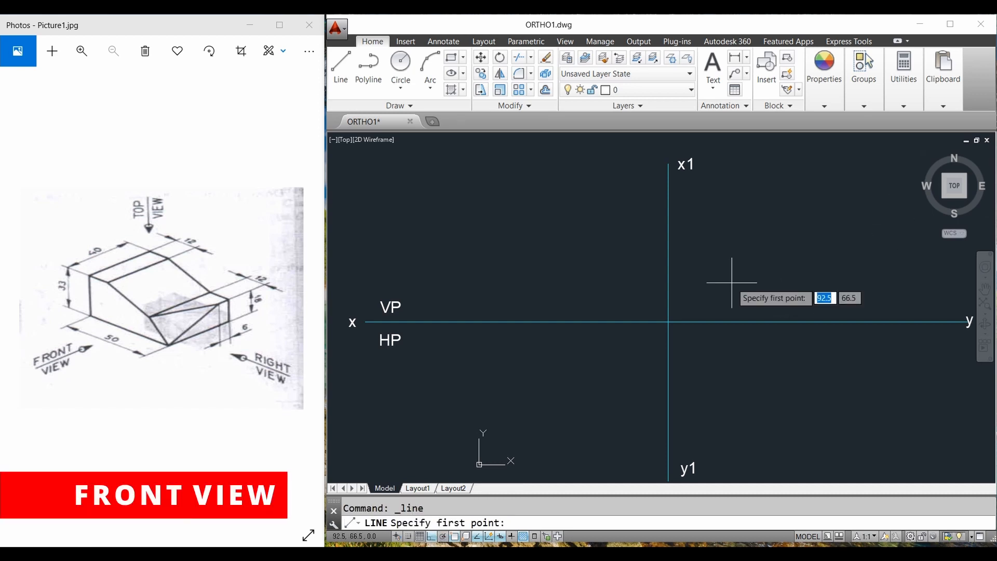
left_click(731, 285)
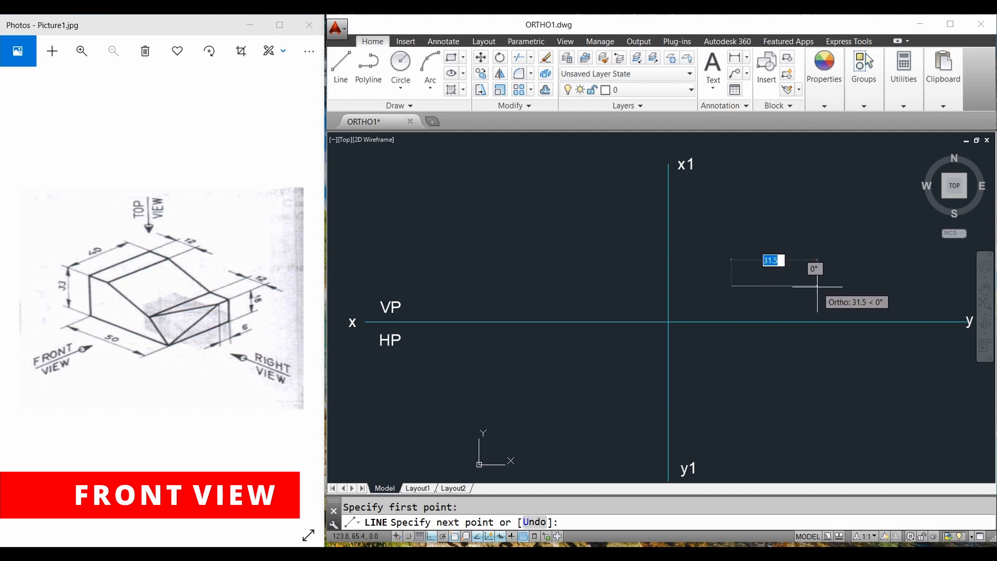
type("5")
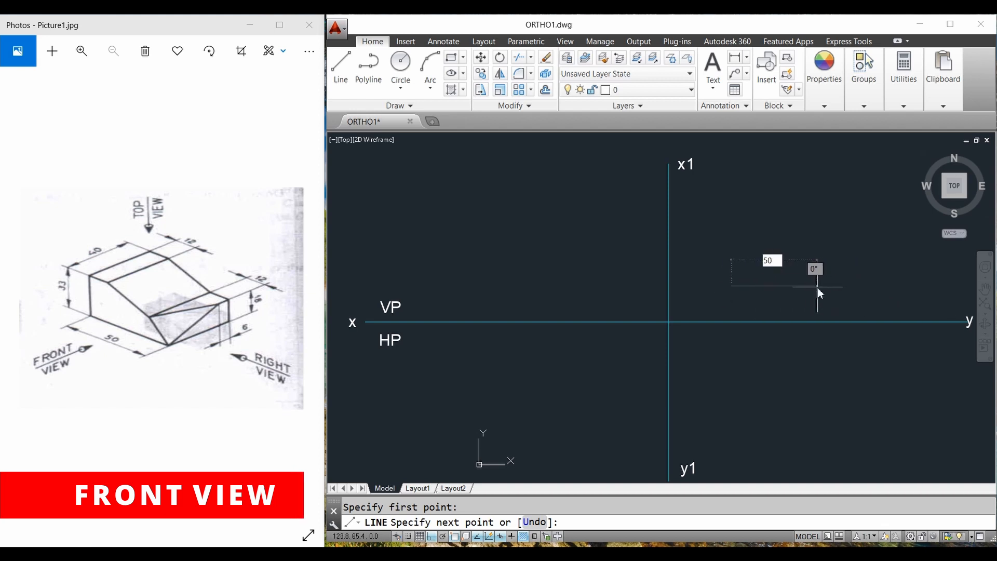
type("0")
key("Return")
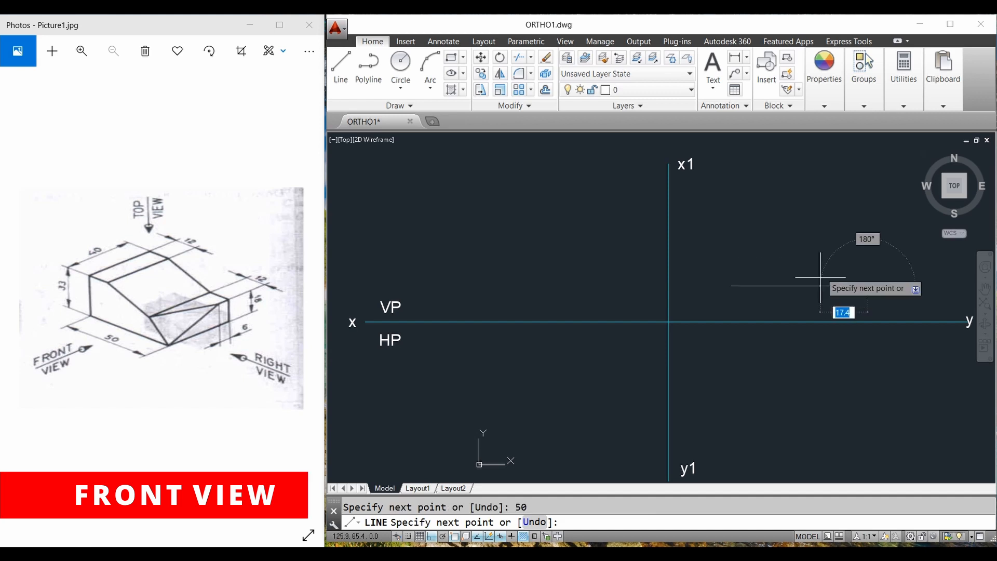
key("Return")
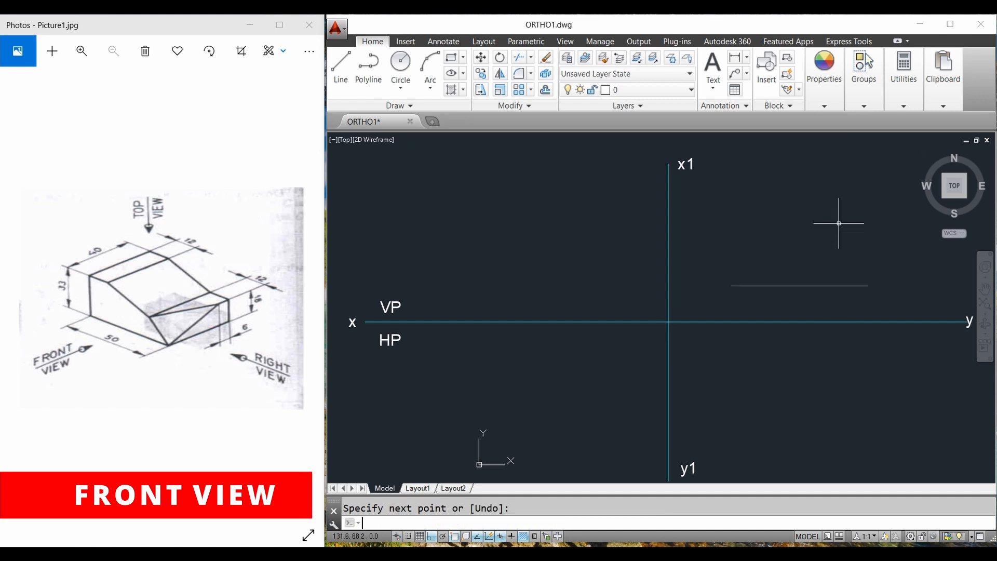
Step: Draw a 33 mm vertical line upward from the left end of the base line
right_click(728, 230)
left_click(752, 226)
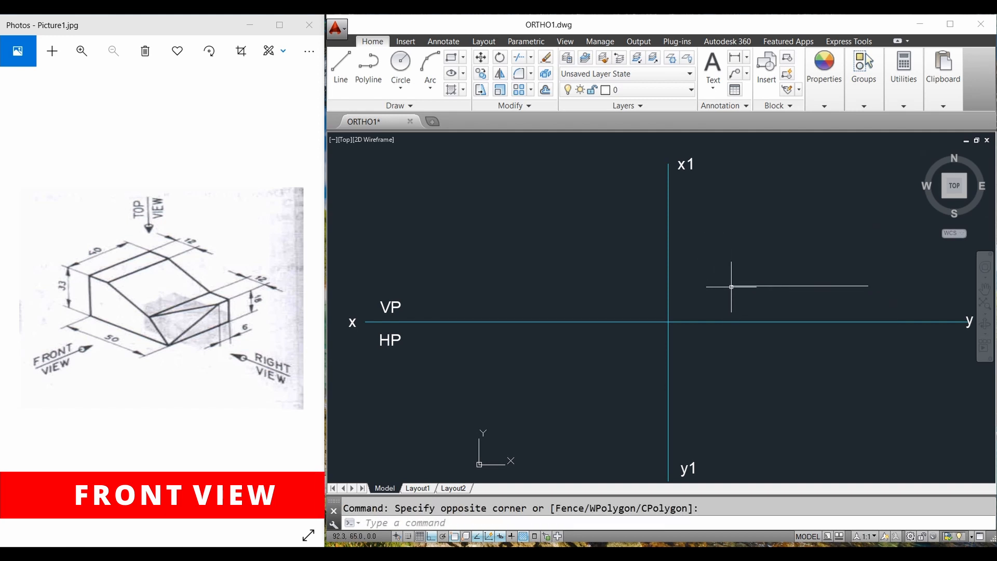
right_click(730, 209)
left_click(749, 222)
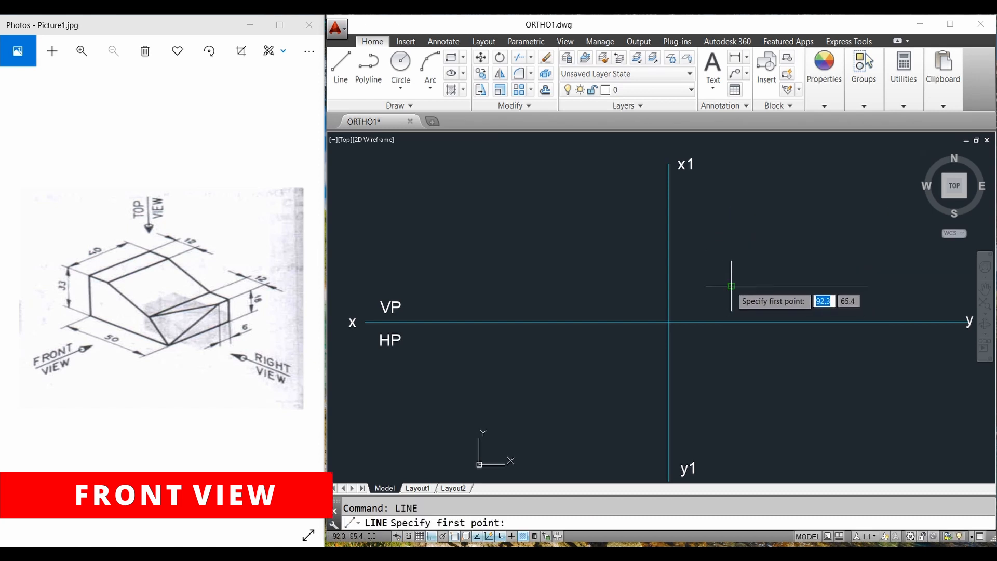
left_click(733, 285)
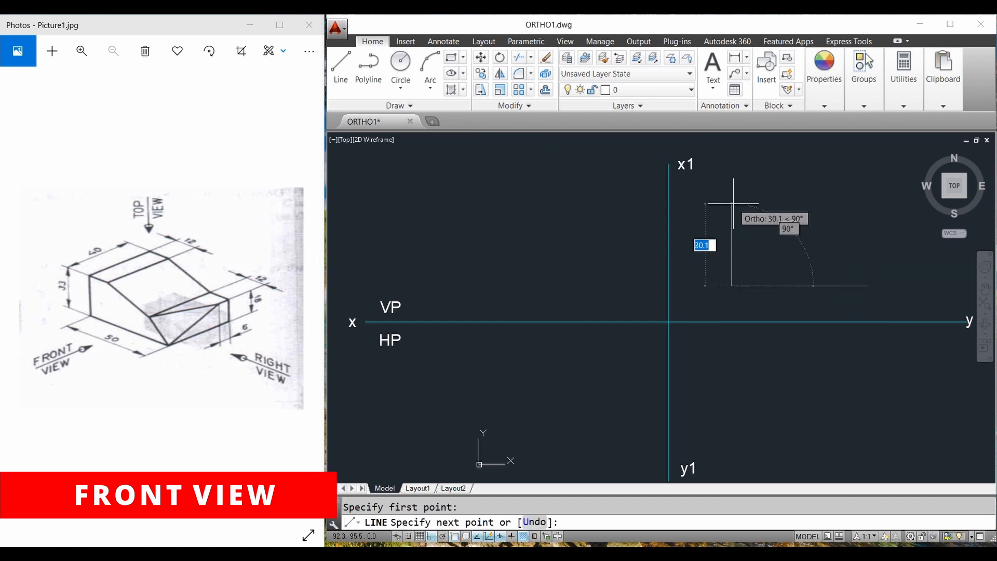
type("33")
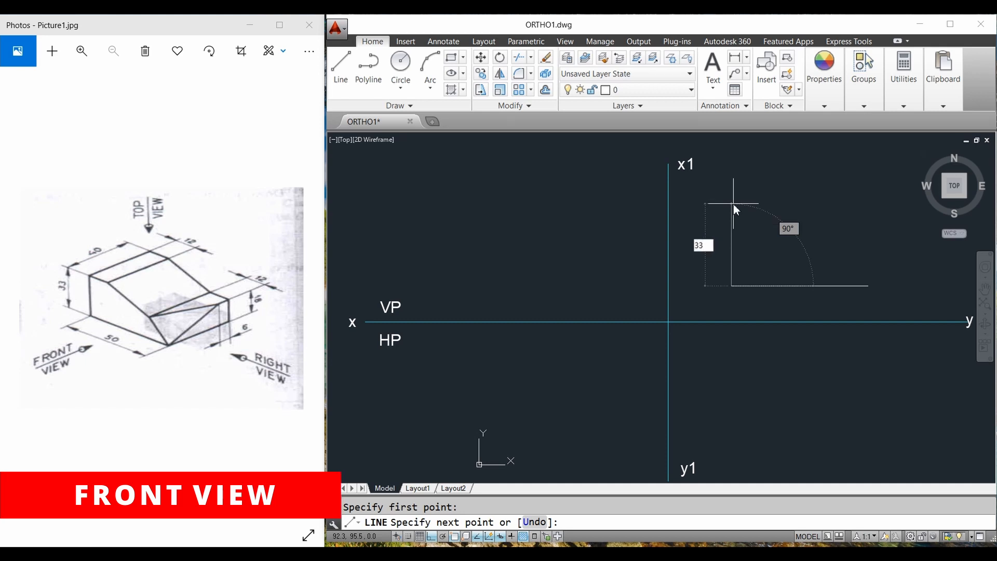
key("Return")
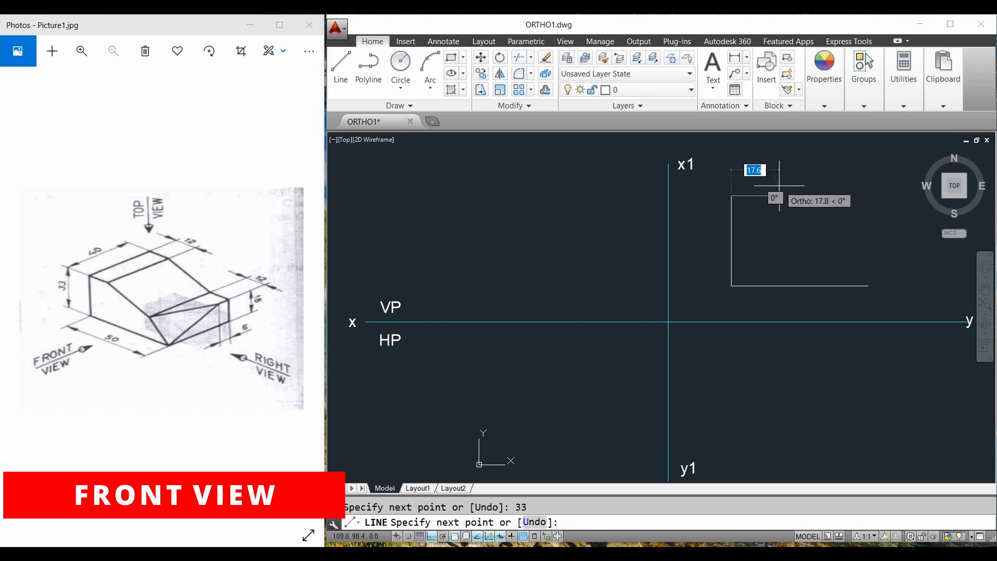
key("Return")
Step: Draw a 12 mm horizontal line to the right from the top of the left vertical edge
right_click(734, 179)
left_click(753, 174)
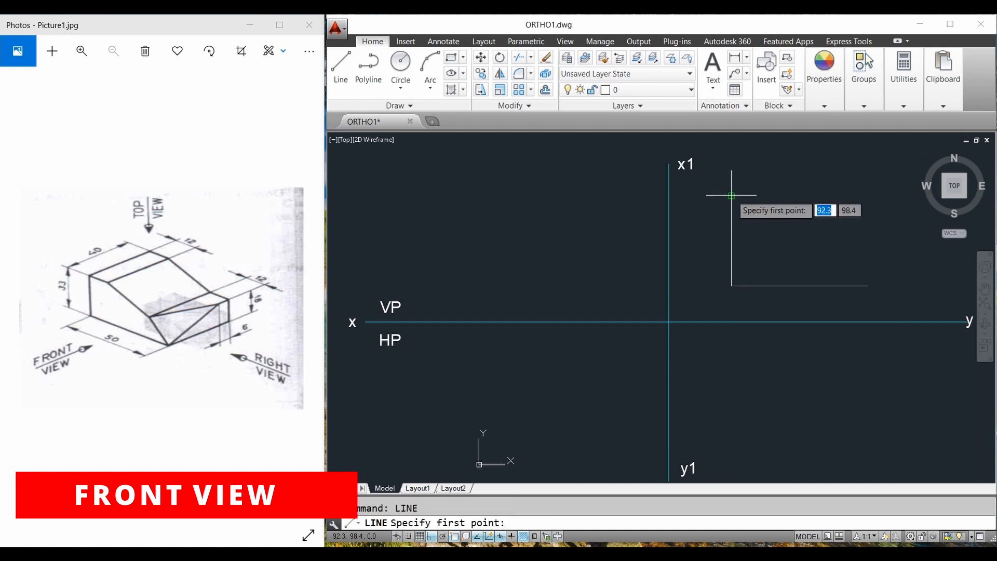
left_click(732, 196)
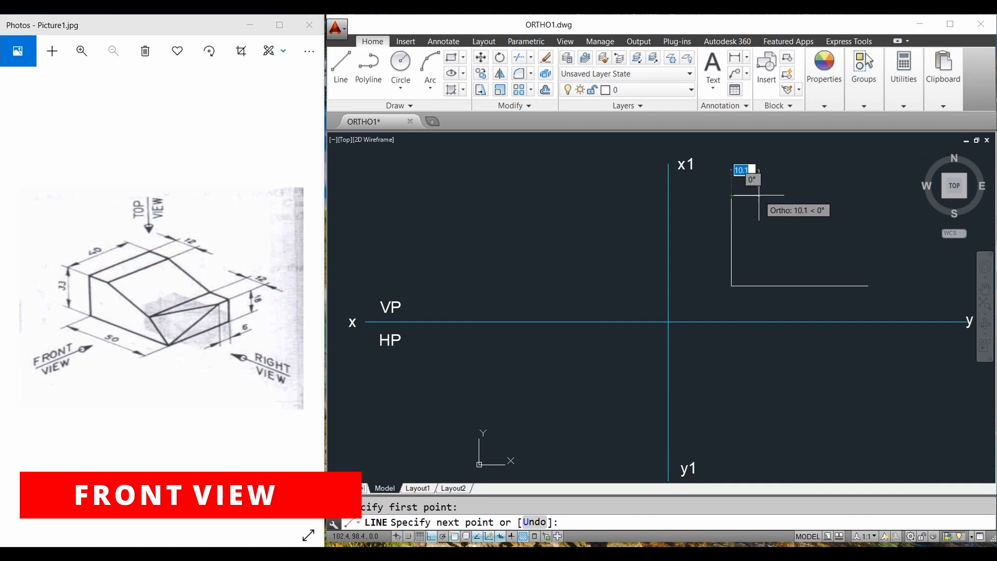
type("12")
key("Return")
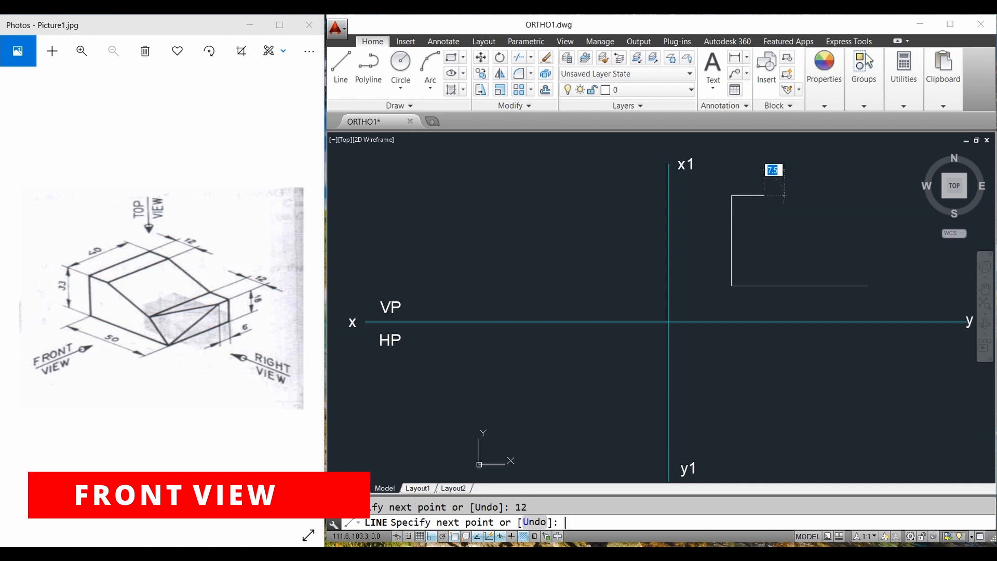
key("Return")
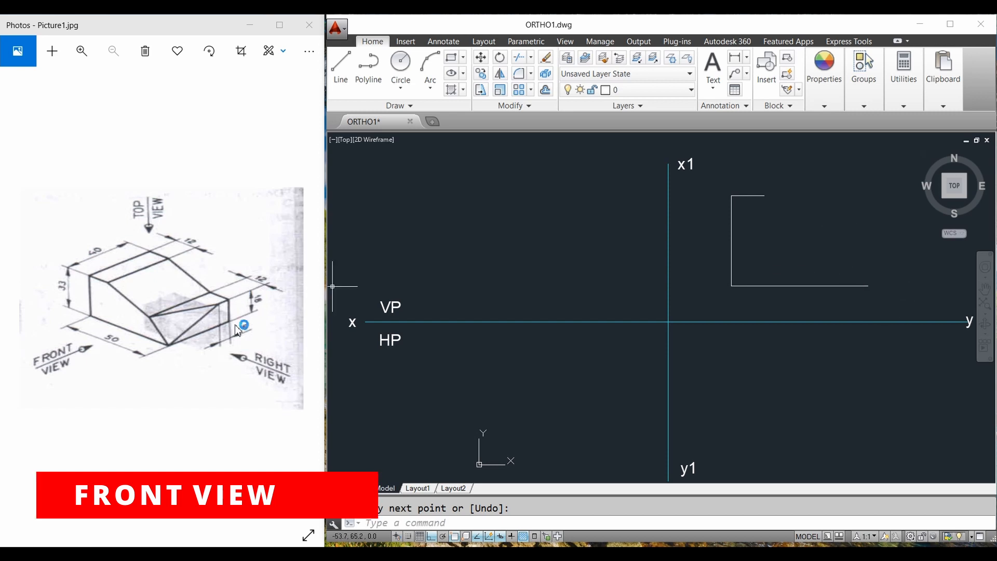
Step: Draw a line 18 mm upward from the right end of the base line, continuing 12 mm horizontally to the left
right_click(859, 234)
left_click(872, 246)
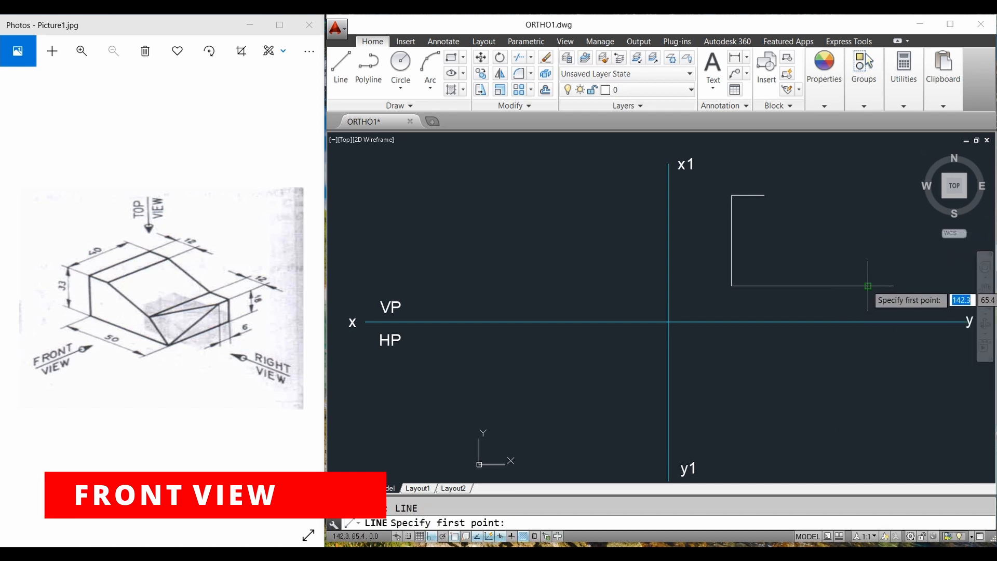
left_click(868, 285)
type("1")
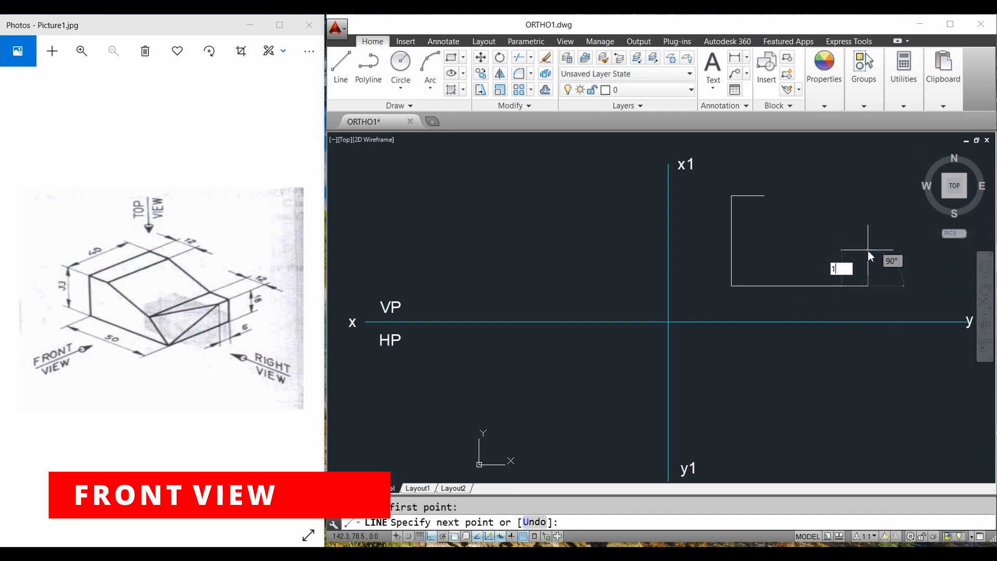
type("8")
key("Return")
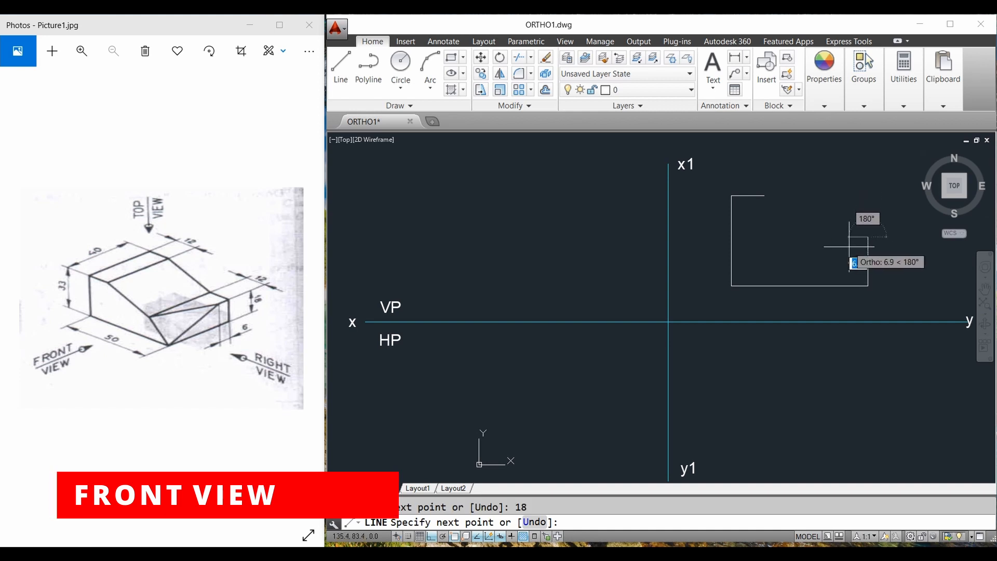
type("12")
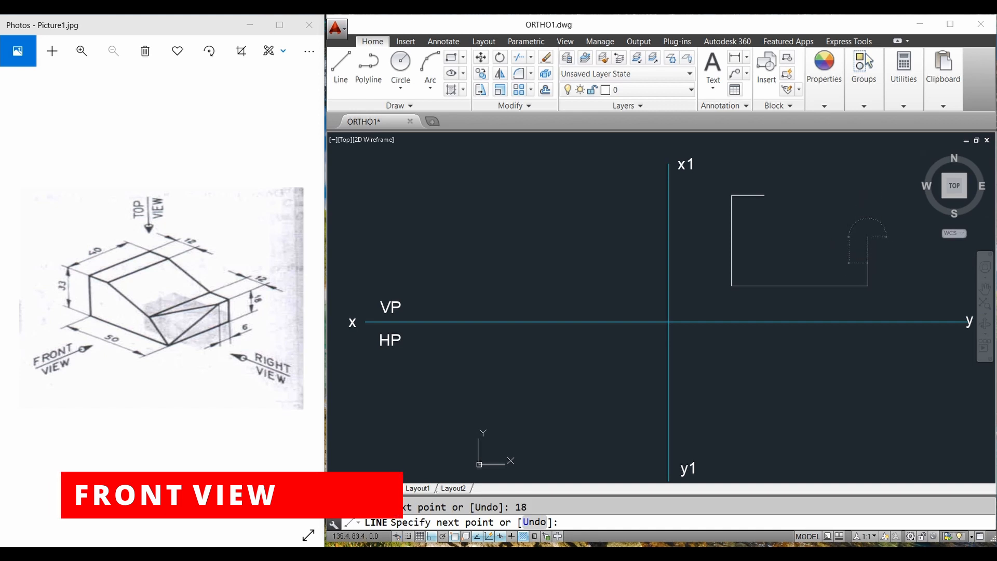
key("Return")
key("Return")
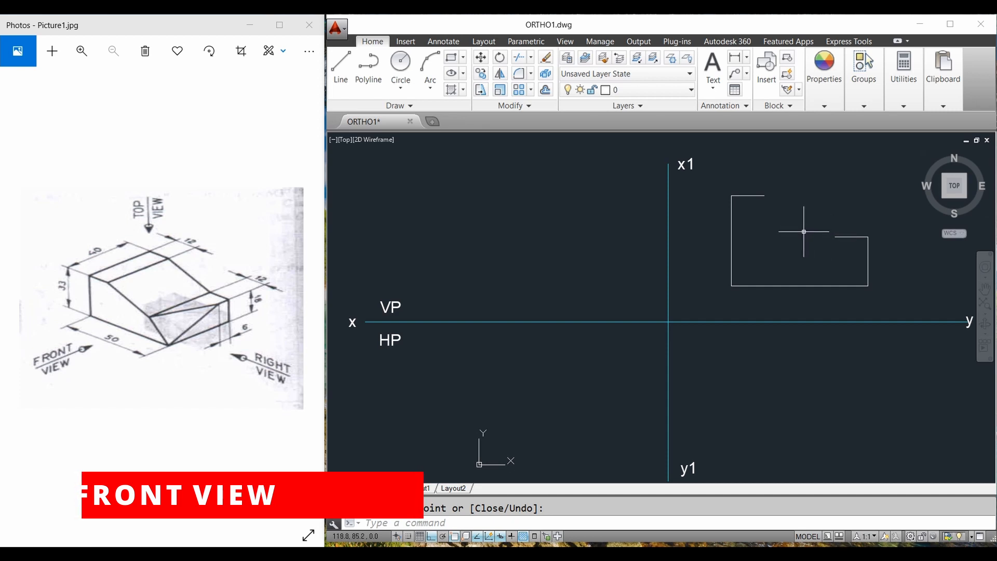
Step: With polar tracking on, draw the sloped edge joining the two 12 mm horizontal lines and continue it diagonally to the front view's bottom-right corner
left_click(446, 537)
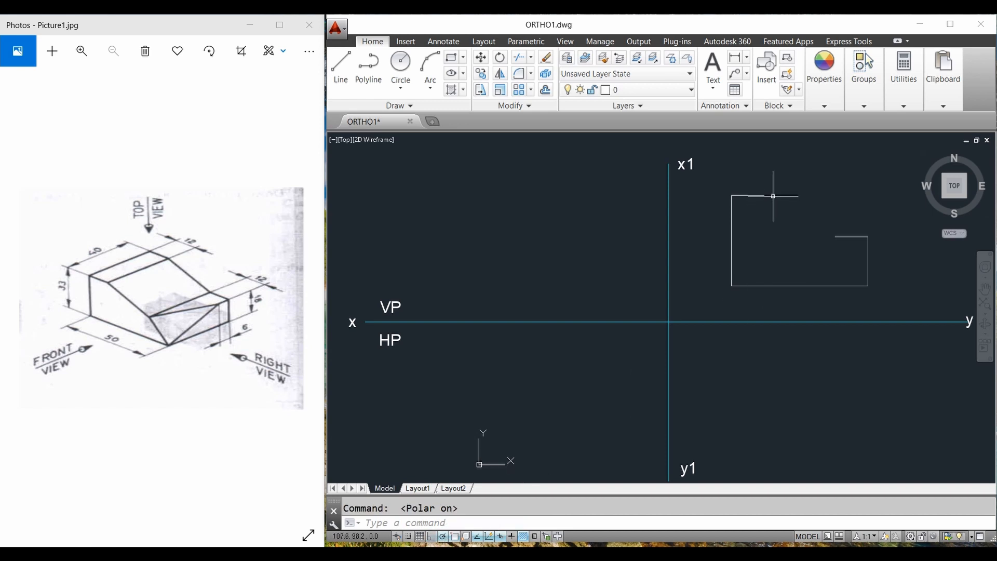
right_click(730, 165)
left_click(746, 170)
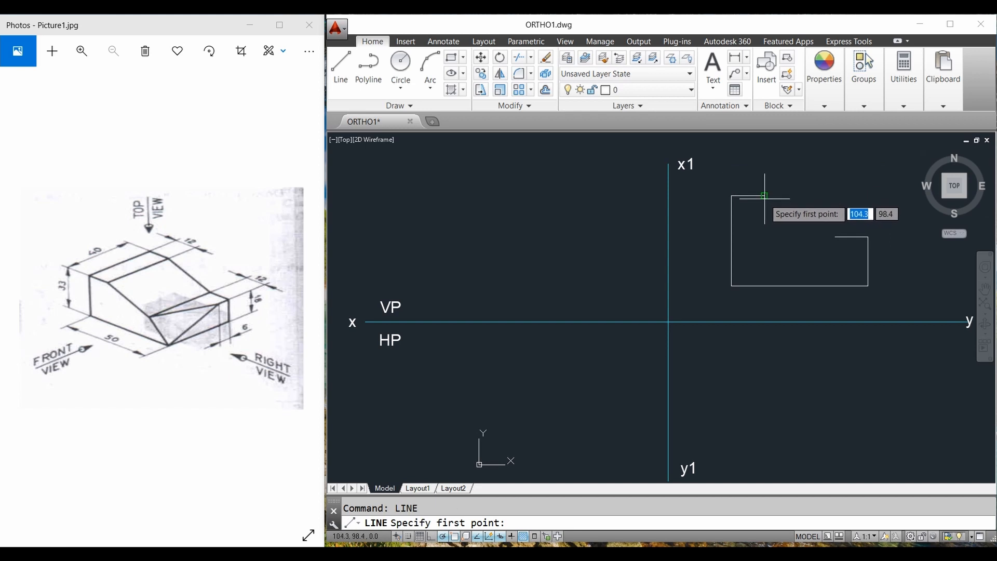
left_click(765, 195)
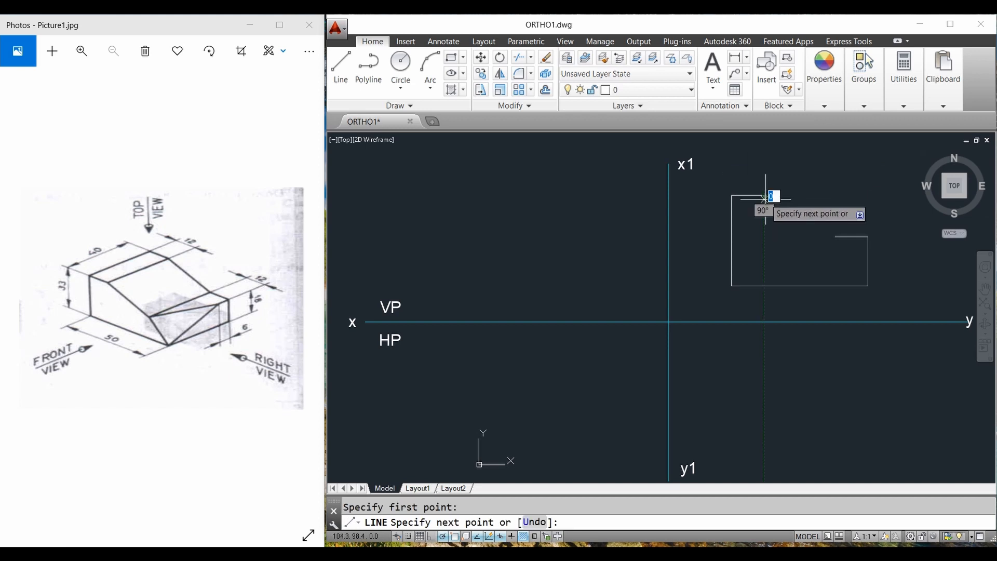
left_click(835, 237)
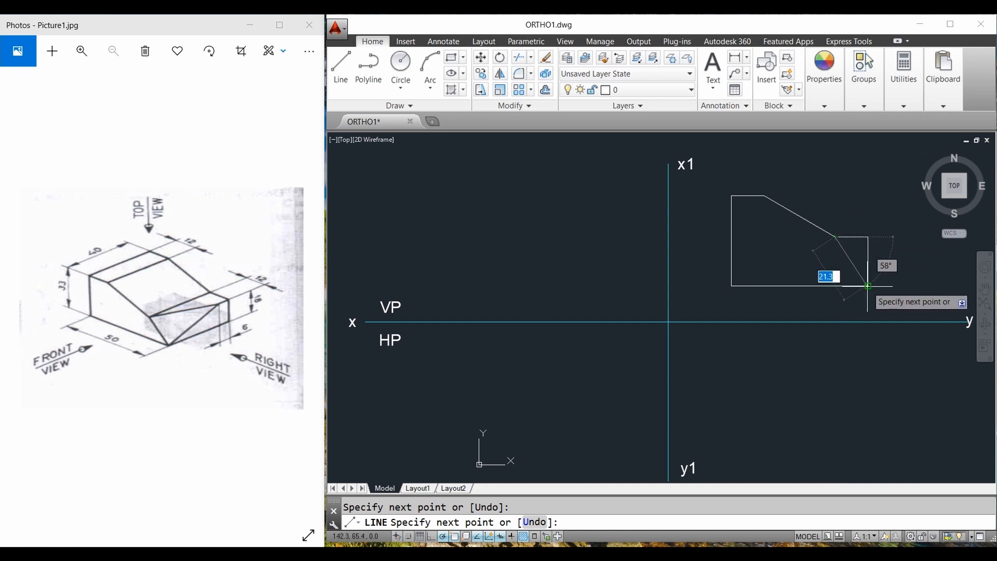
left_click(868, 286)
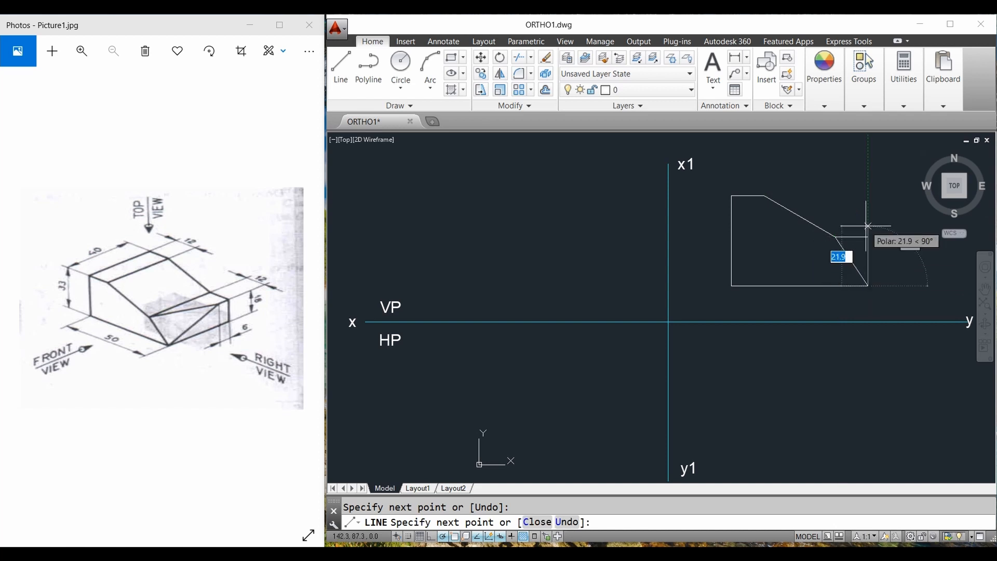
left_click(868, 237)
key("Return")
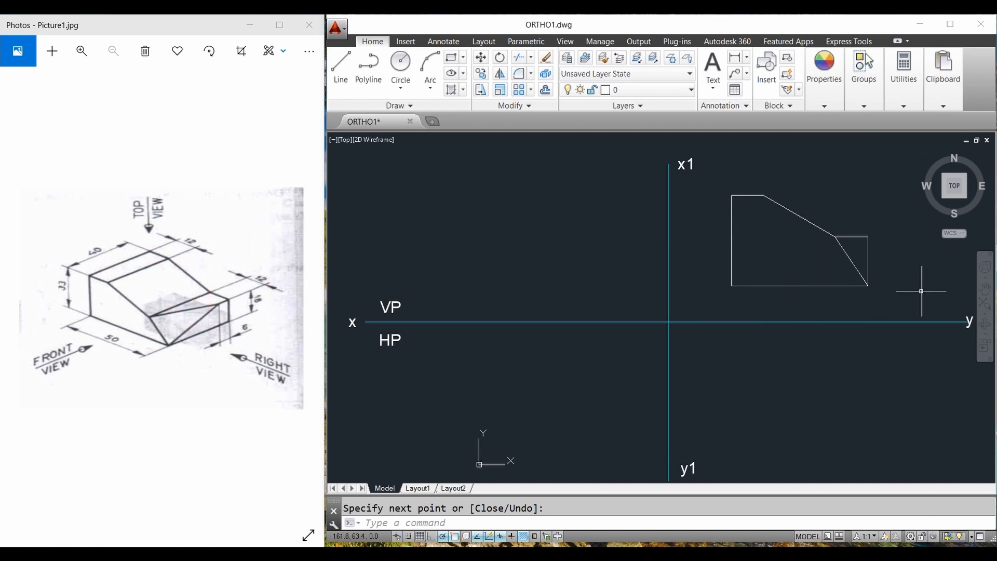
Step: Set the object colour to Yellow and, with Ortho on, draw a projector about 20 mm straight down from the front view's bottom-right corner
left_click(351, 79)
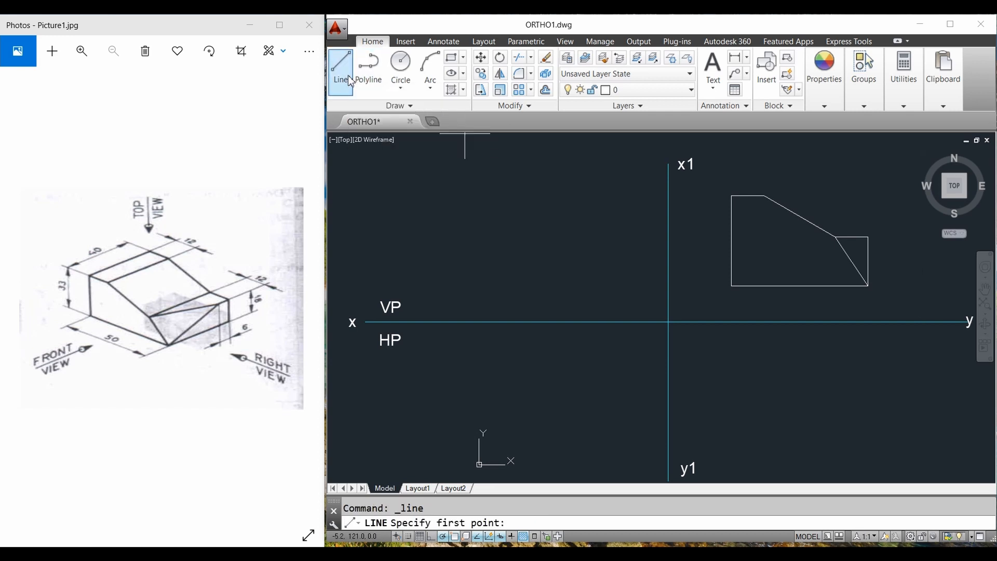
left_click(830, 92)
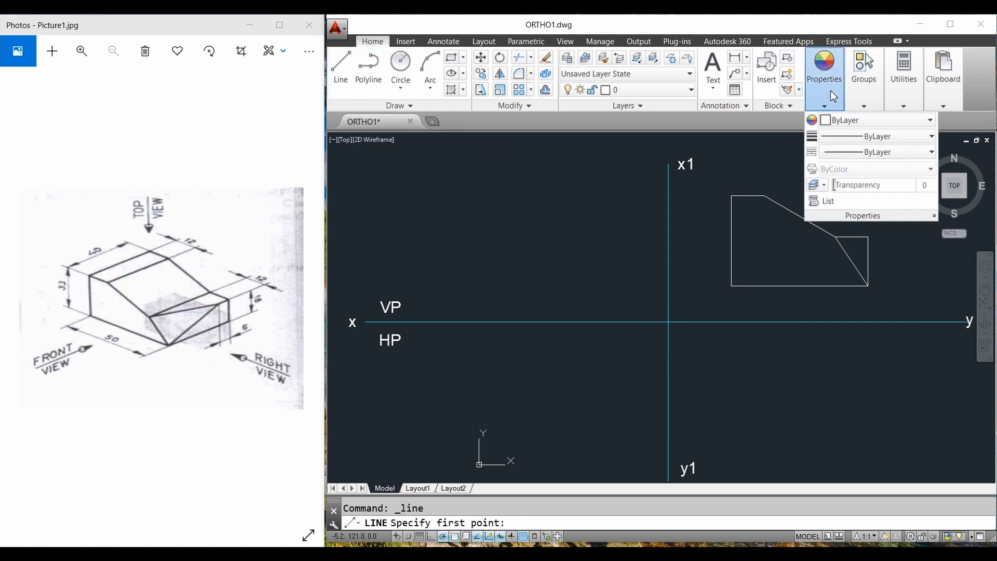
left_click(841, 126)
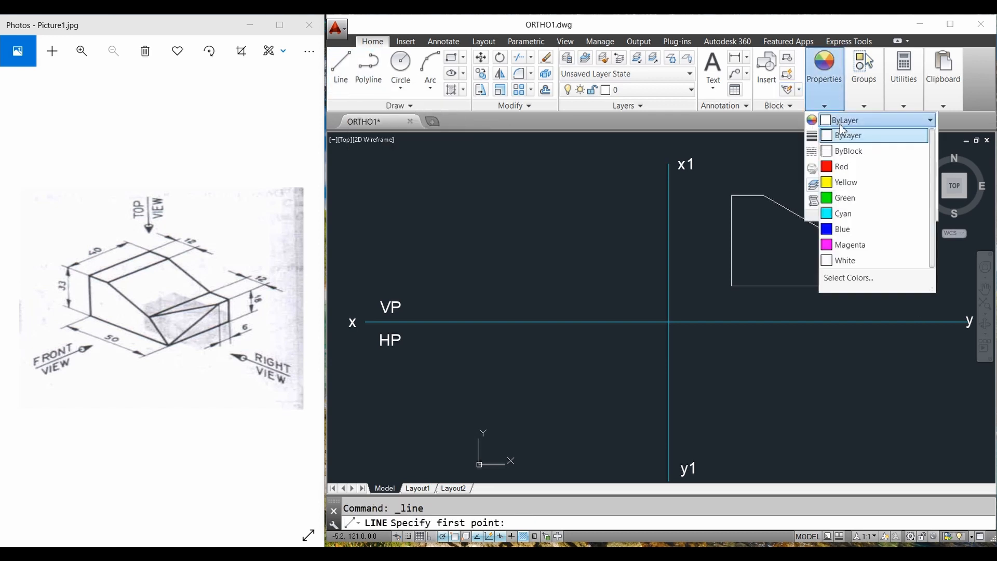
left_click(851, 184)
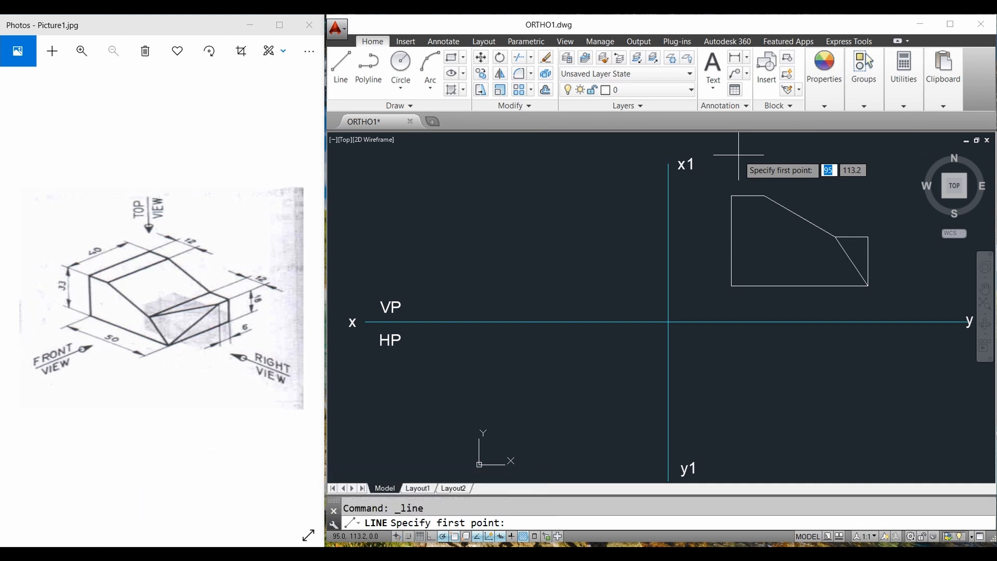
left_click(868, 285)
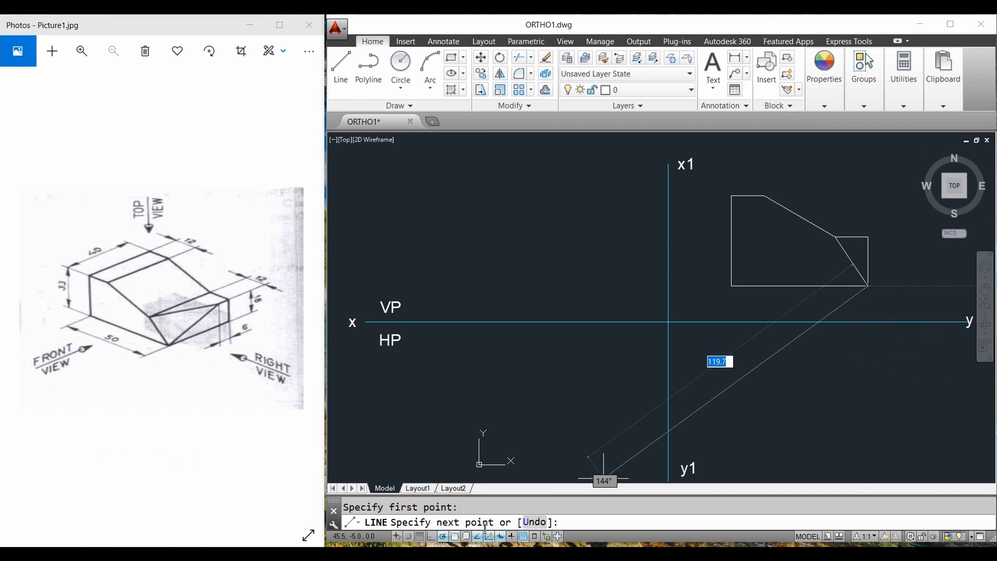
left_click(431, 537)
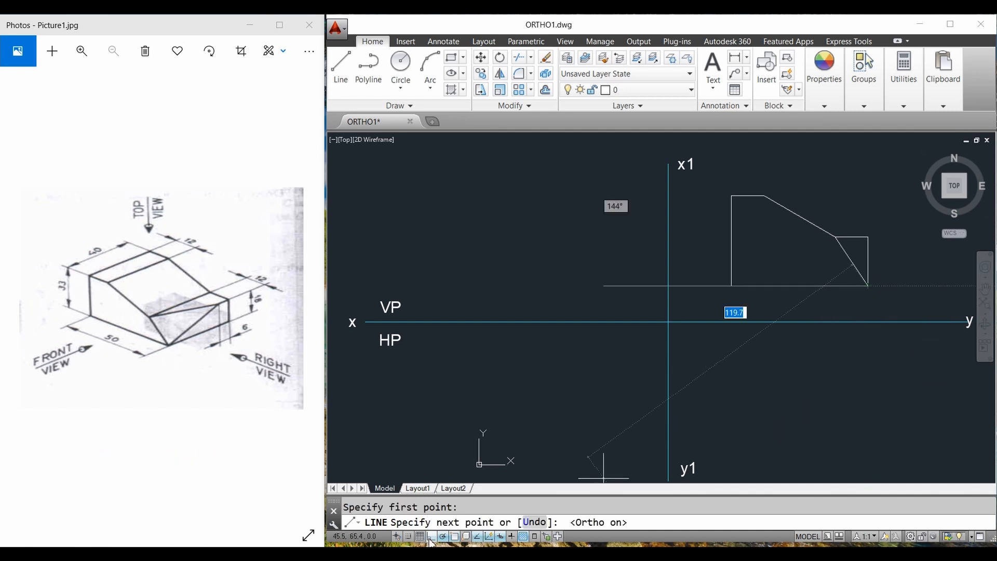
left_click(868, 340)
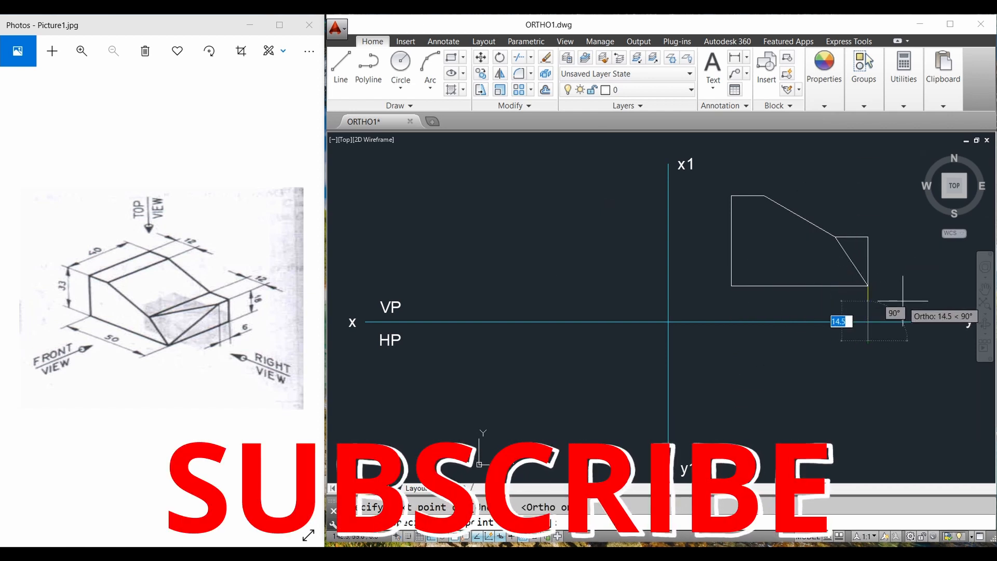
Step: Draw a vertical projector from the lower end of the front view's sloped edge down past the xy line
right_click(903, 281)
left_click(910, 287)
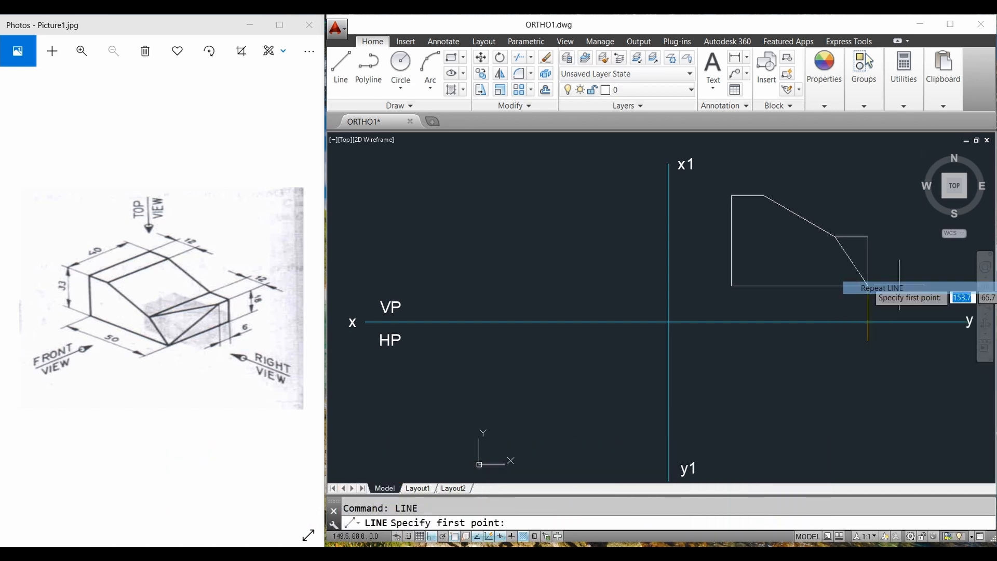
left_click(835, 237)
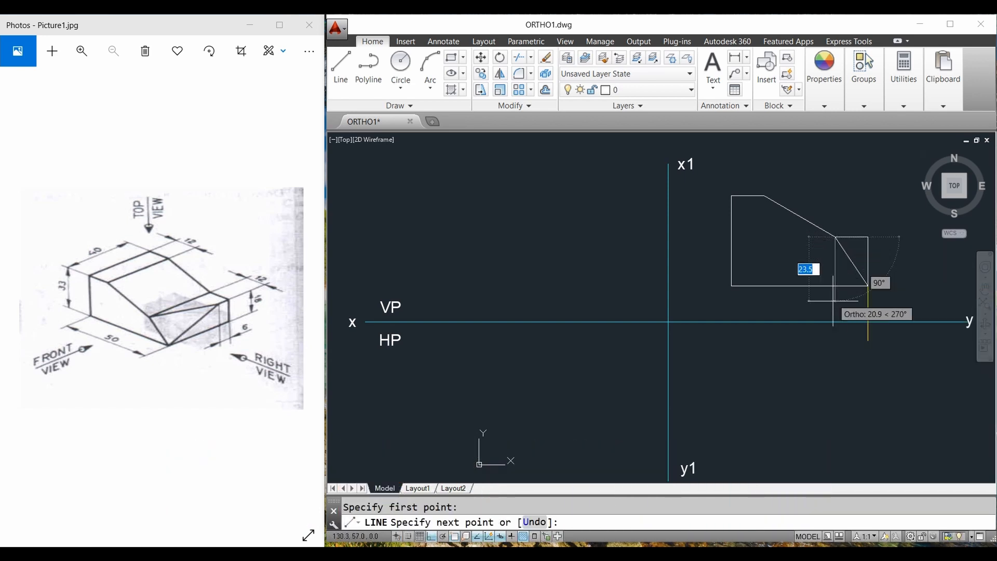
left_click(835, 340)
key("Escape")
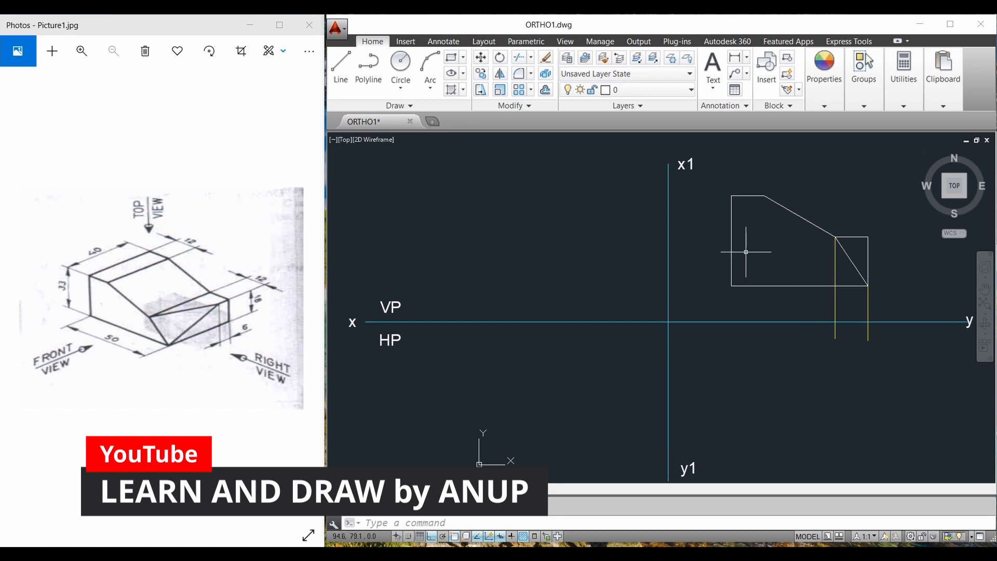
Step: Draw a vertical projector from the upper end of the front view's sloped edge down past the xy line
left_click(763, 197)
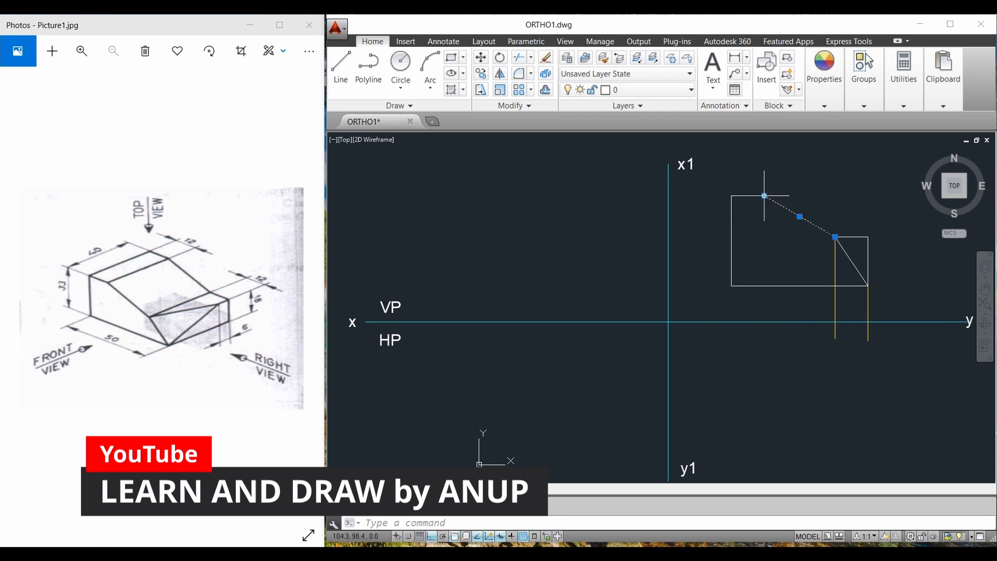
right_click(773, 162)
left_click(782, 169)
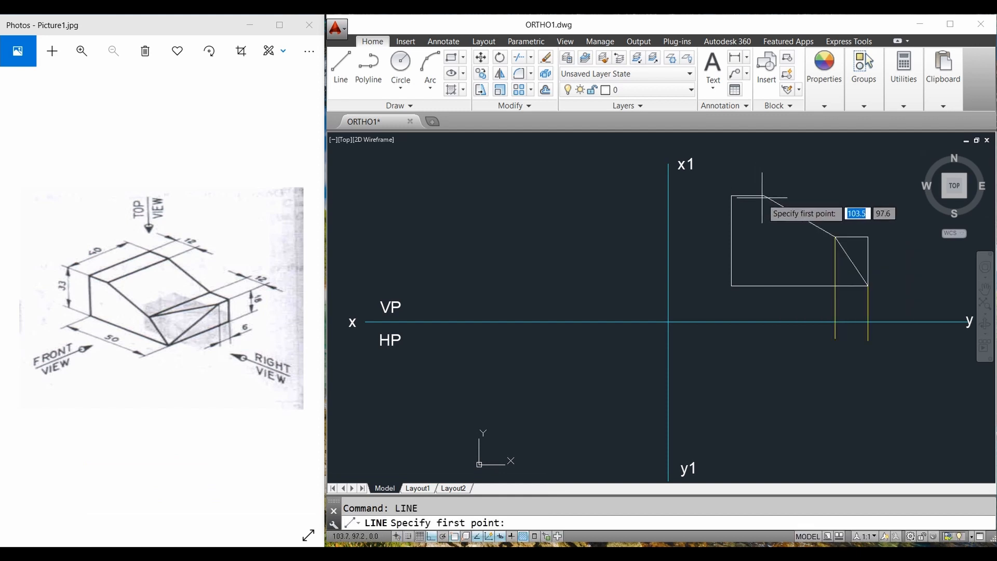
left_click(765, 196)
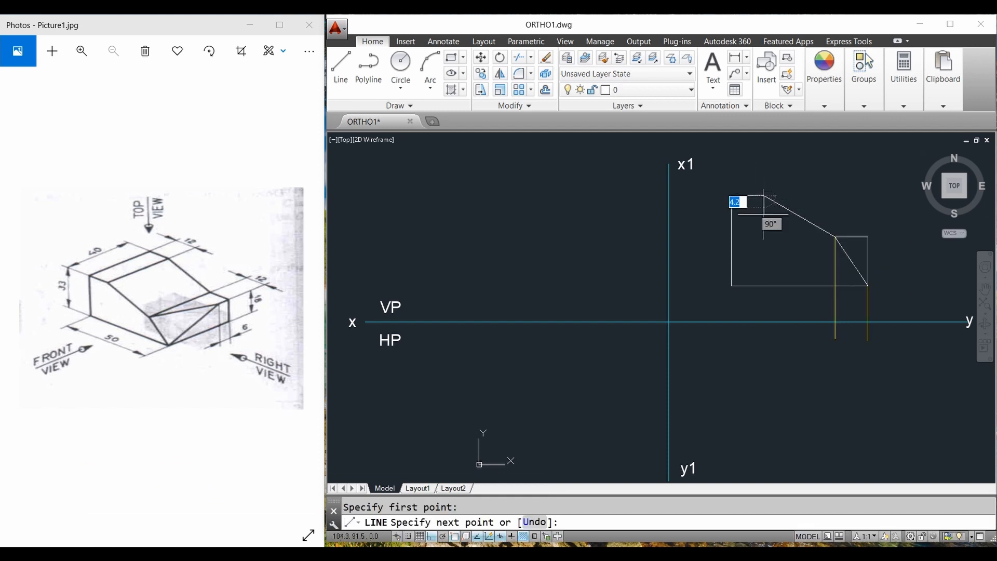
left_click(766, 335)
key("Return")
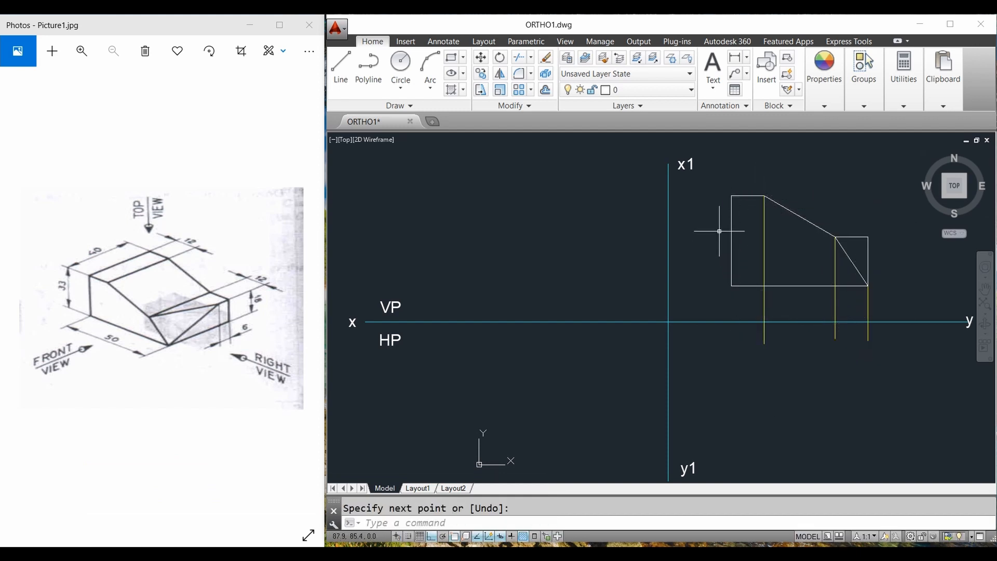
Step: Draw a vertical projector from the front view's bottom-left corner down past the xy line
right_click(745, 259)
left_click(763, 266)
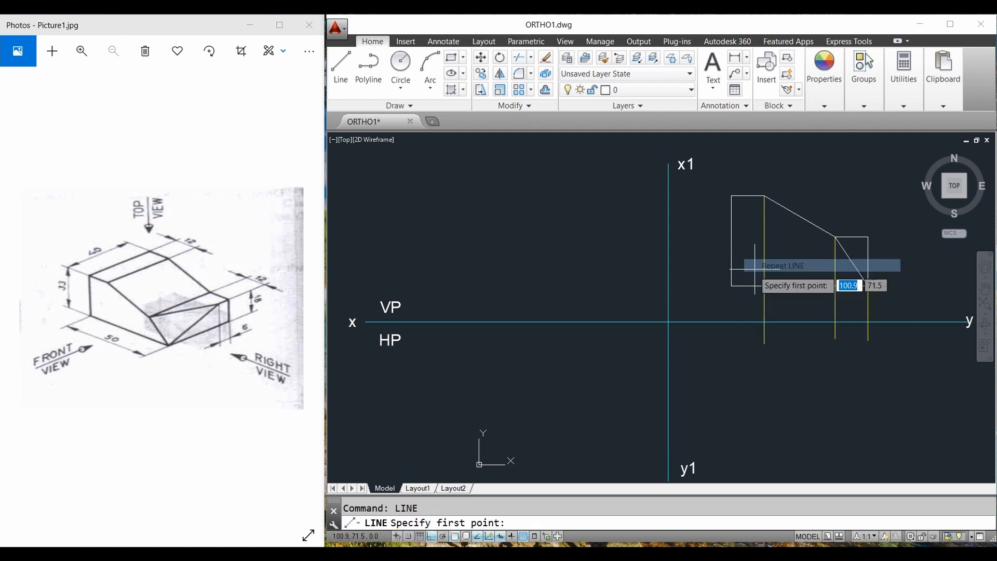
left_click(732, 286)
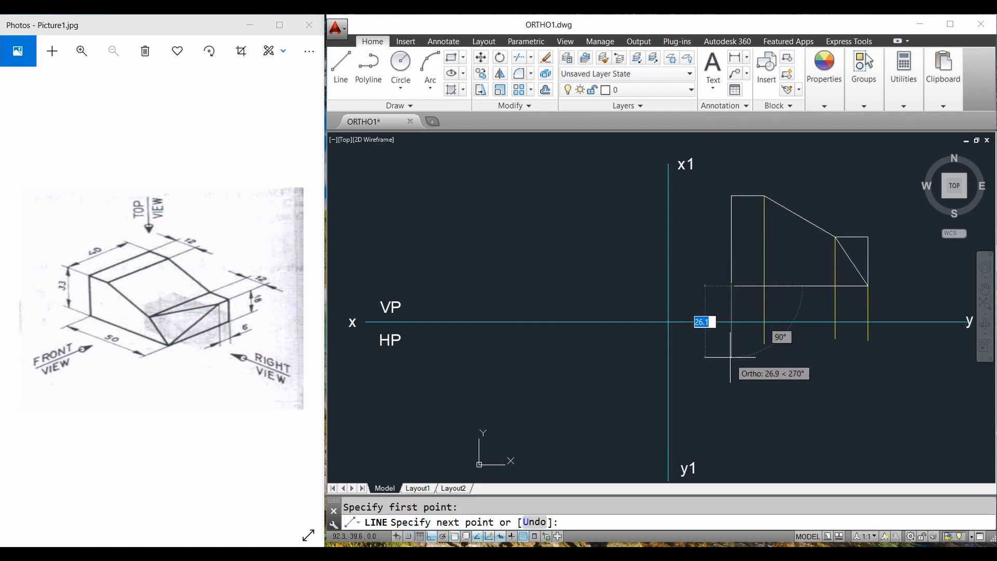
left_click(733, 349)
key("Return")
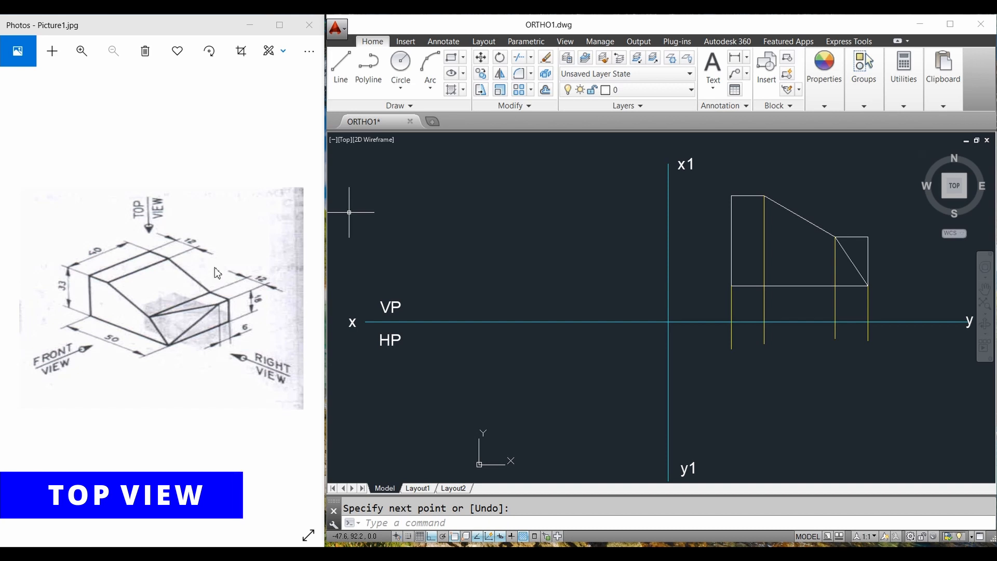
Step: Set the object colour back to ByLayer and, with polar tracking on, draw the top view's 50 mm upper edge between the outer projectors
left_click(344, 76)
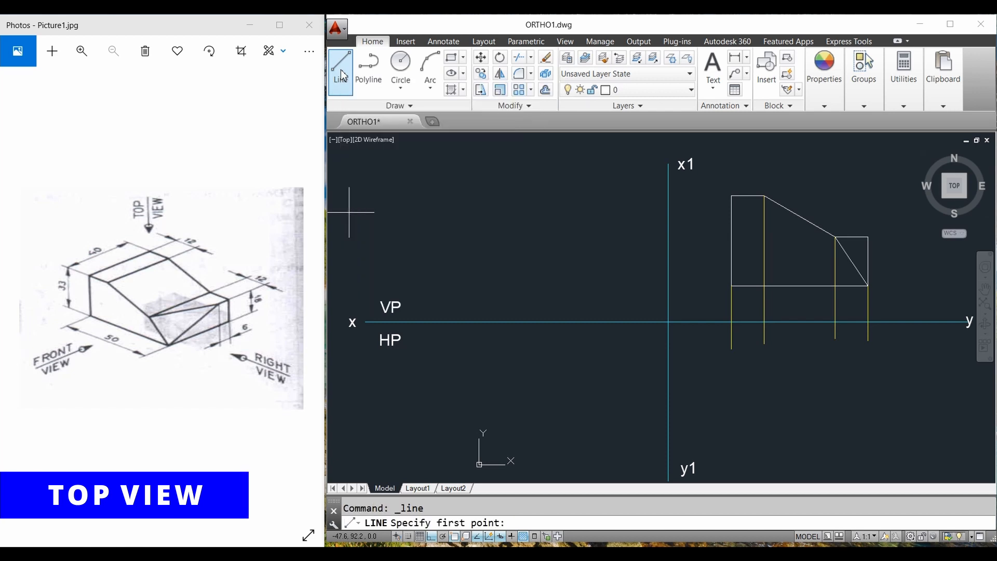
left_click(835, 106)
left_click(844, 120)
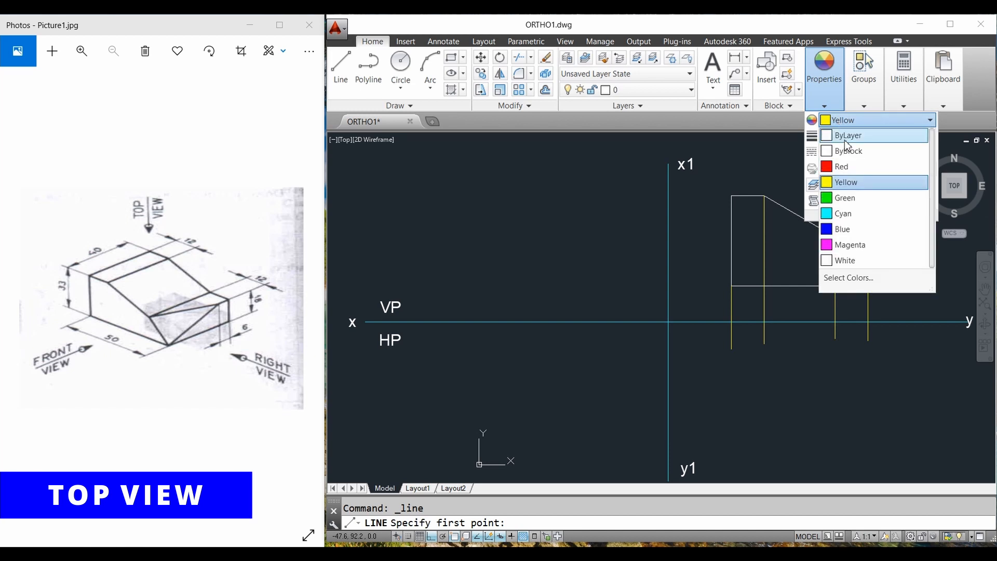
left_click(845, 137)
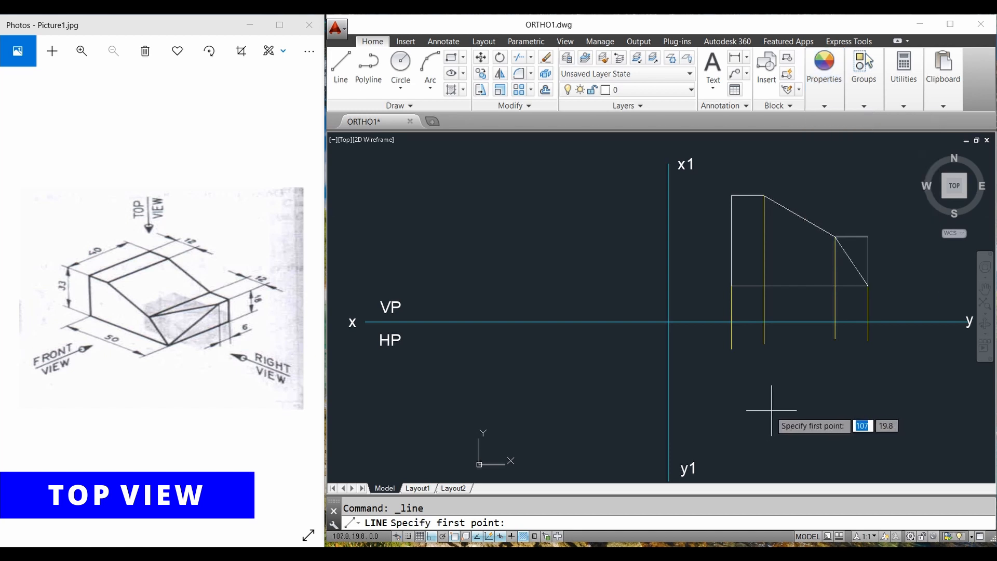
left_click(444, 535)
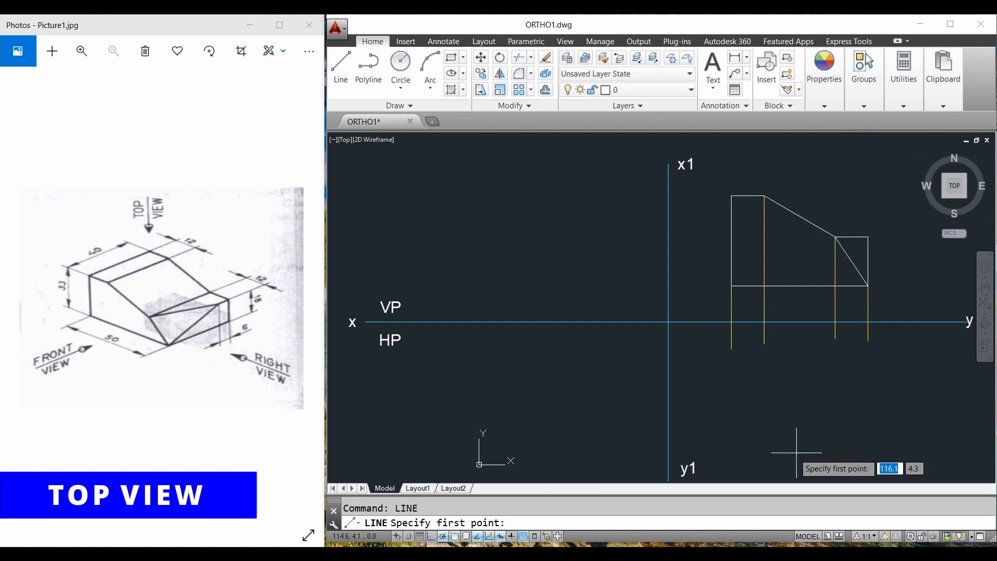
left_click(868, 340)
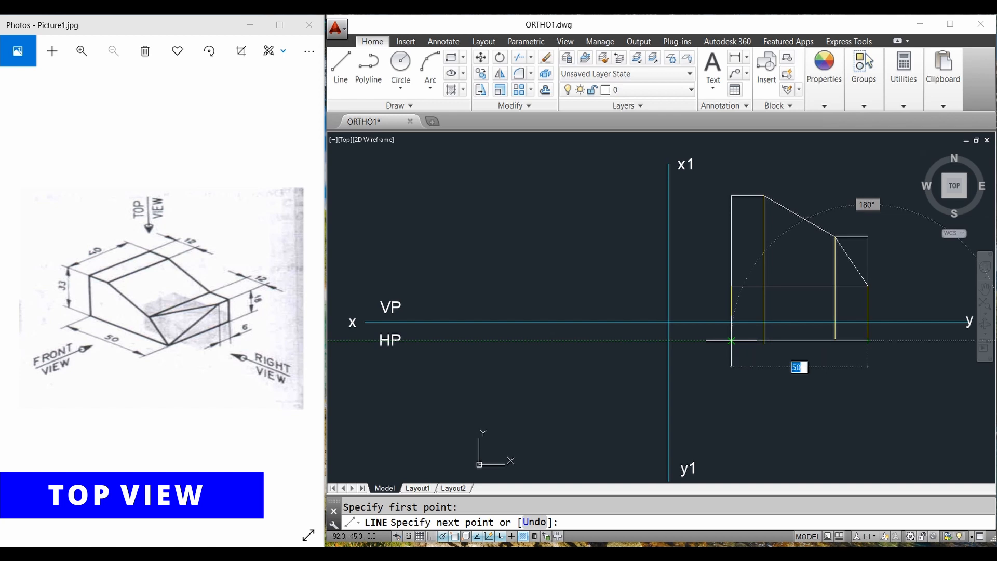
left_click(731, 341)
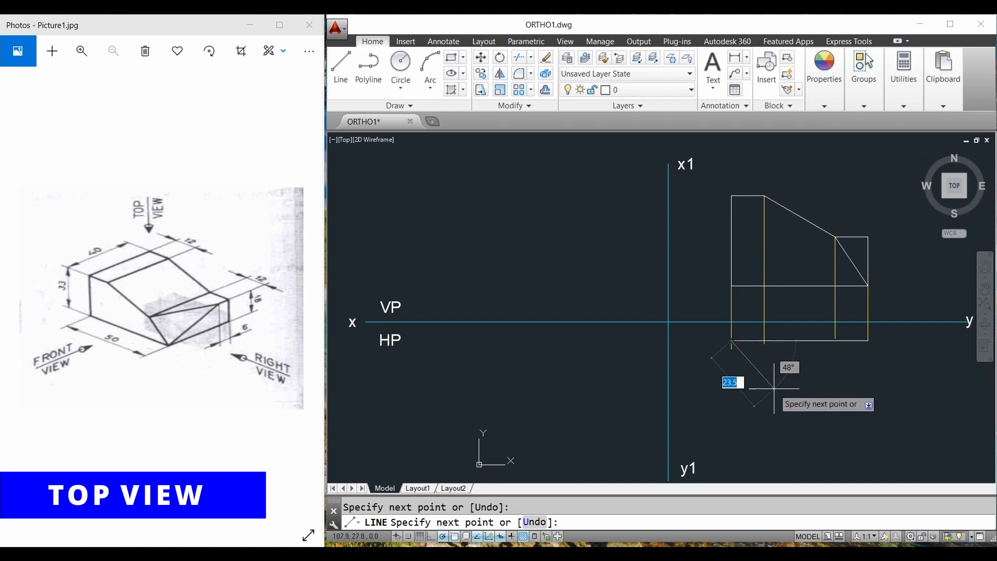
key("Return")
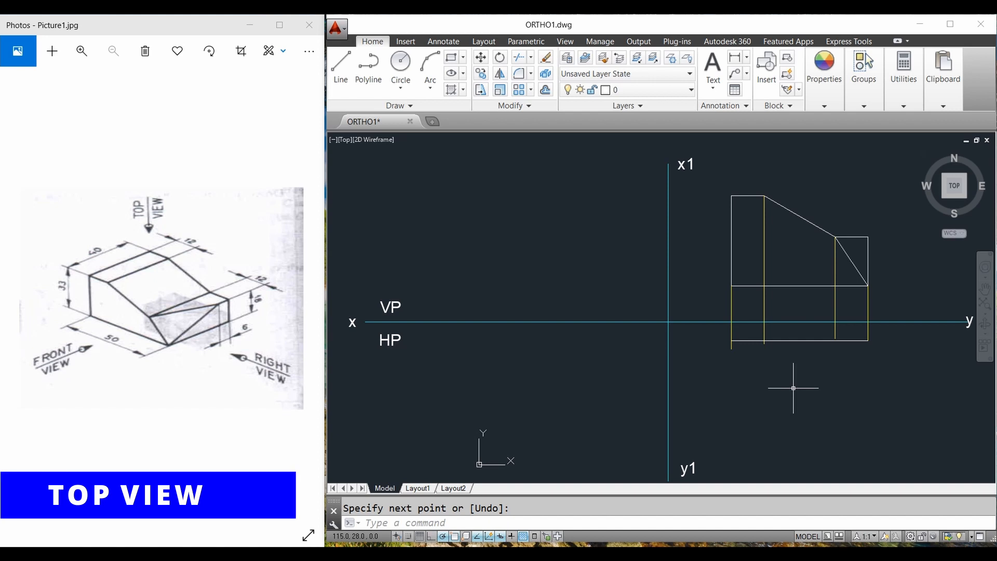
Step: Offset the top view's upper edge 40 mm downward to create its lower edge
key("Escape")
left_click(799, 341)
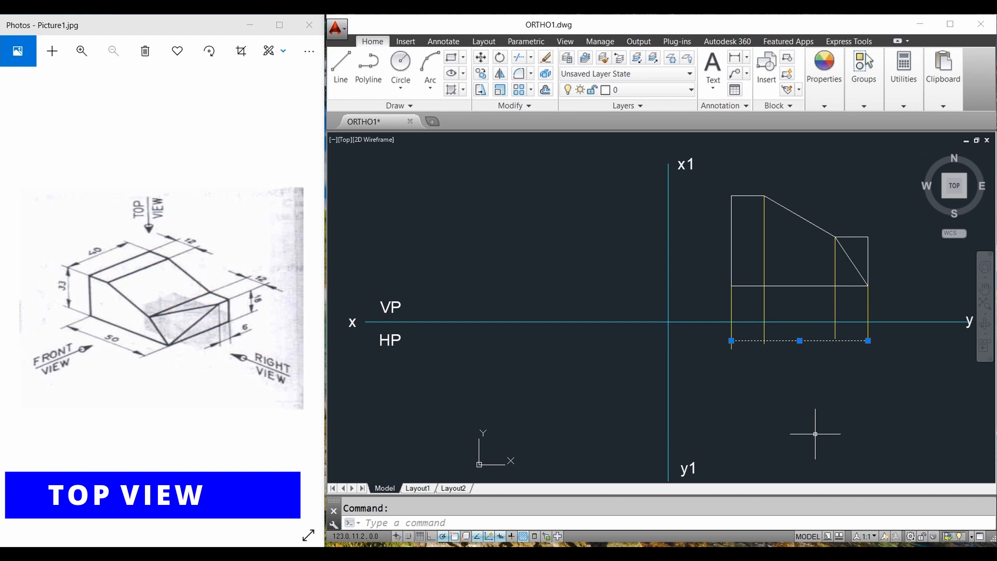
type("of")
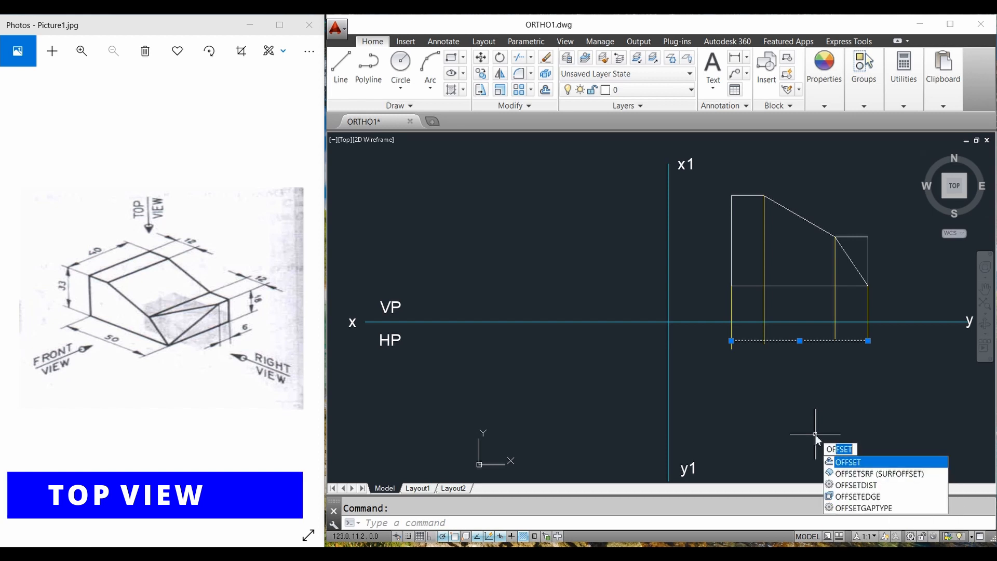
key("Return")
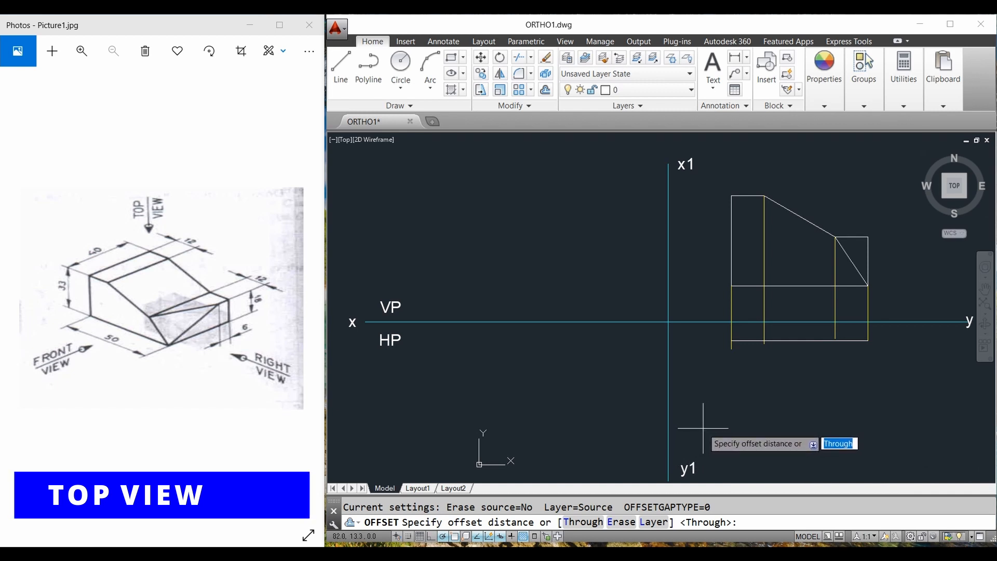
type("40")
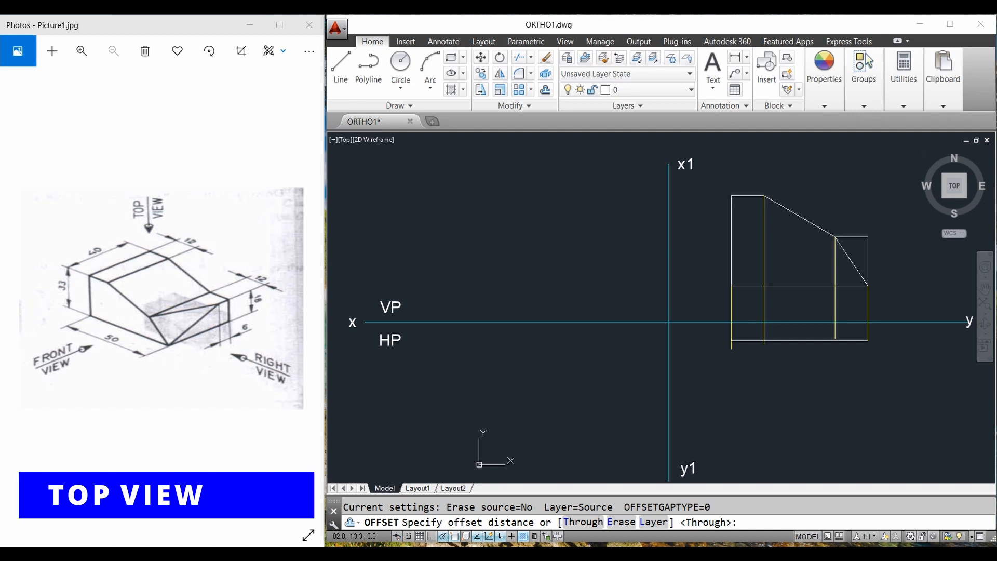
key("Return")
left_click(765, 341)
left_click(766, 429)
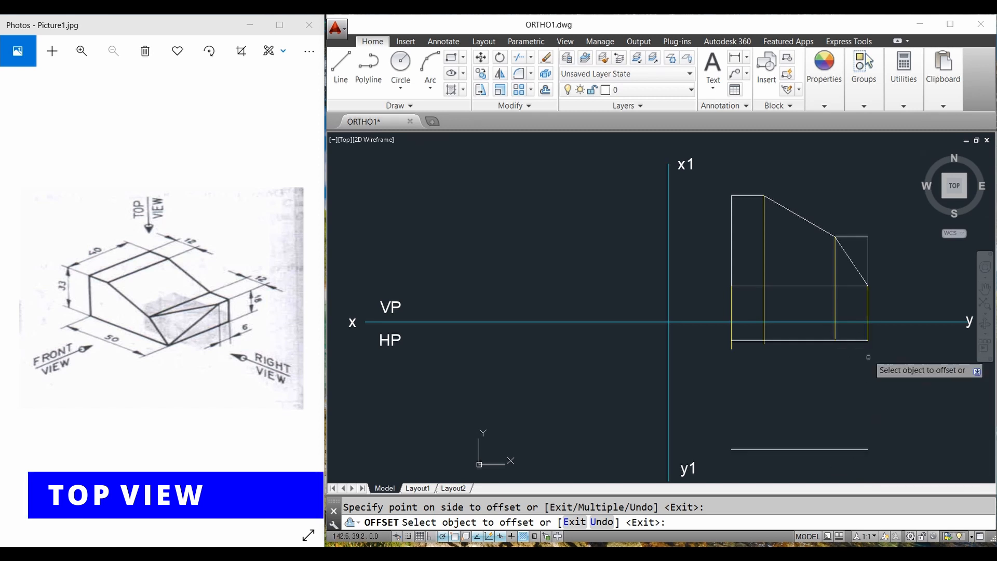
Step: Draw the top view's vertical right edge, joining the right ends of its upper and lower edges
left_click(341, 65)
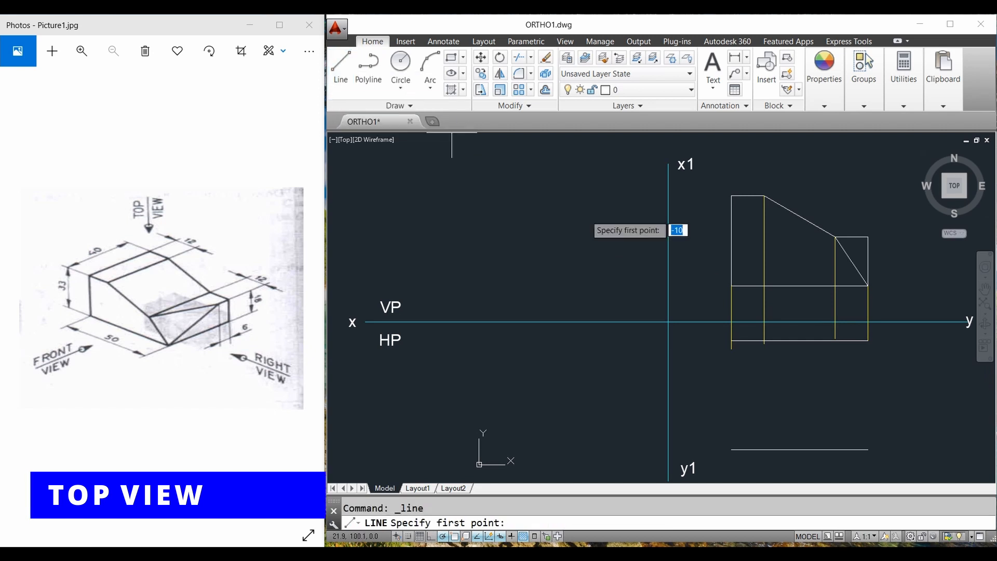
left_click(868, 340)
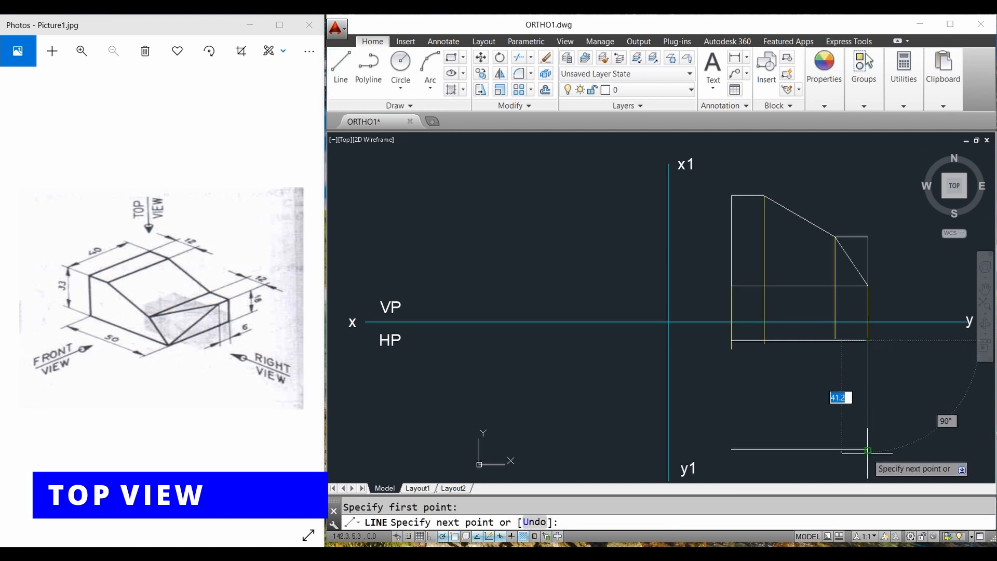
left_click(868, 450)
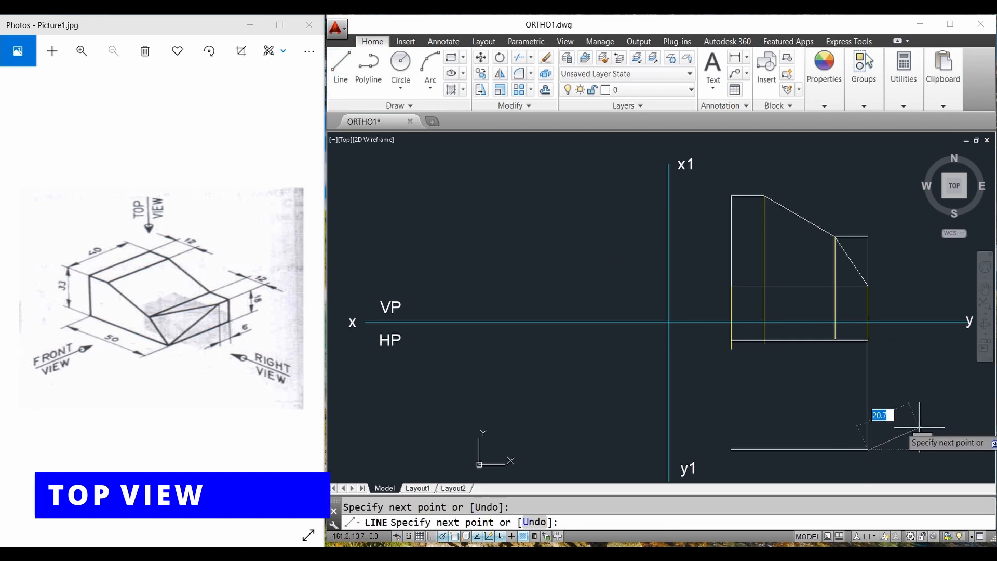
key("Return")
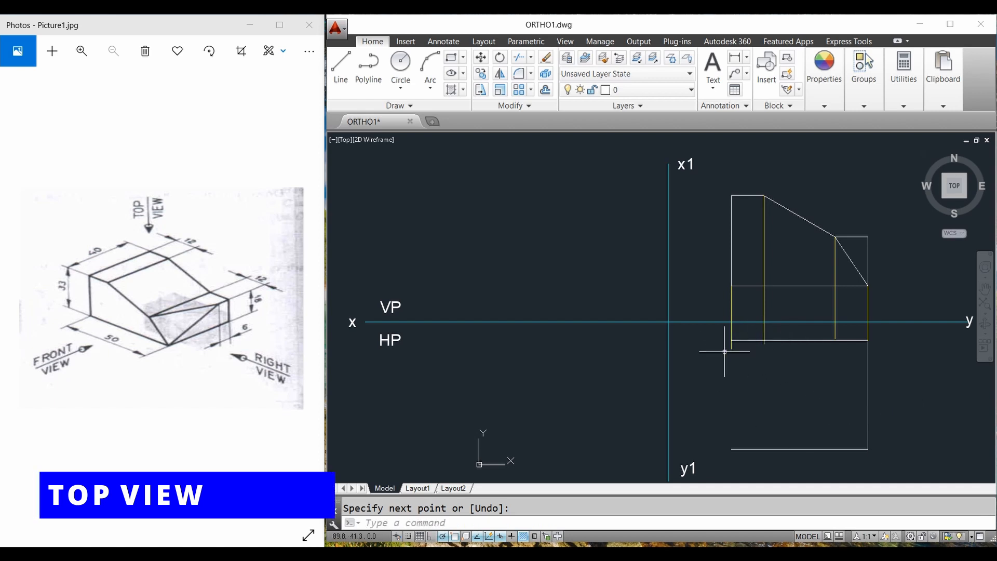
Step: Offset the top view's right edge 12 mm to the left
left_click(868, 378)
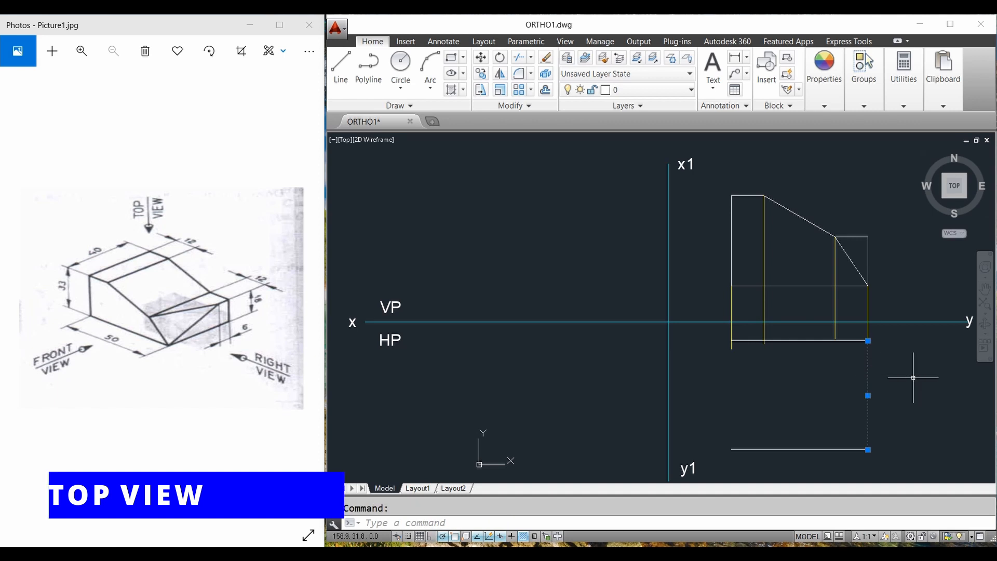
type("OFFSEt")
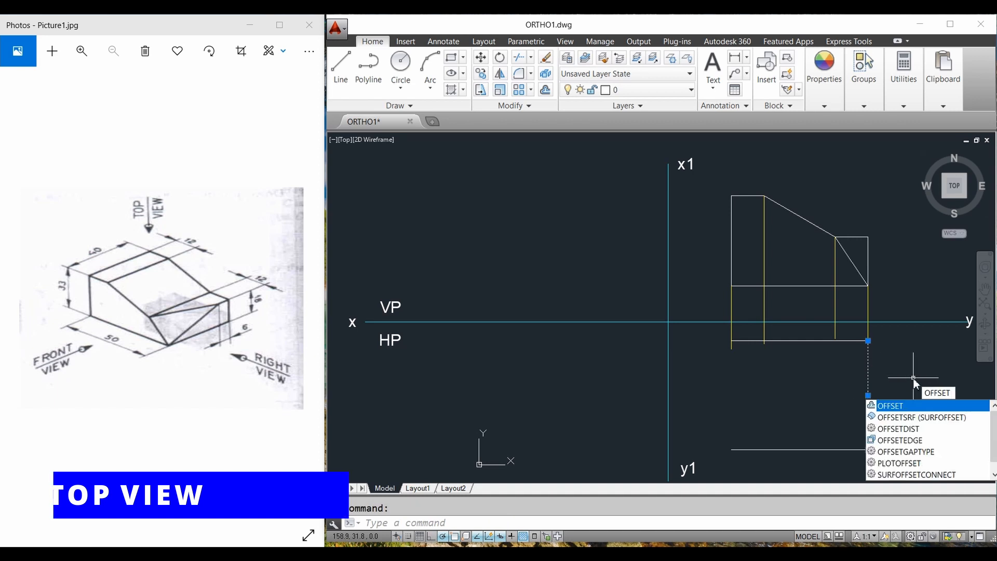
key("Return")
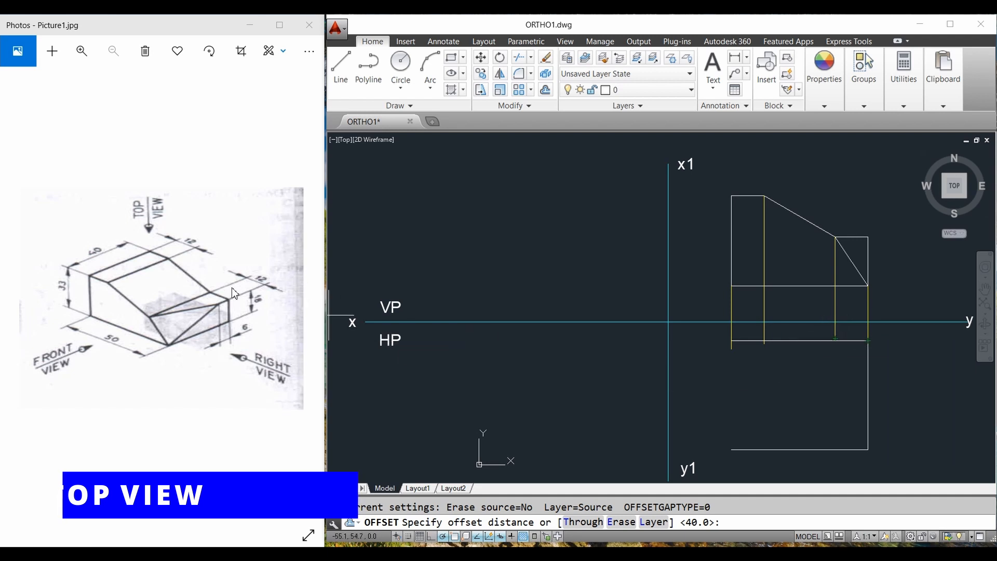
type("12")
key("Return")
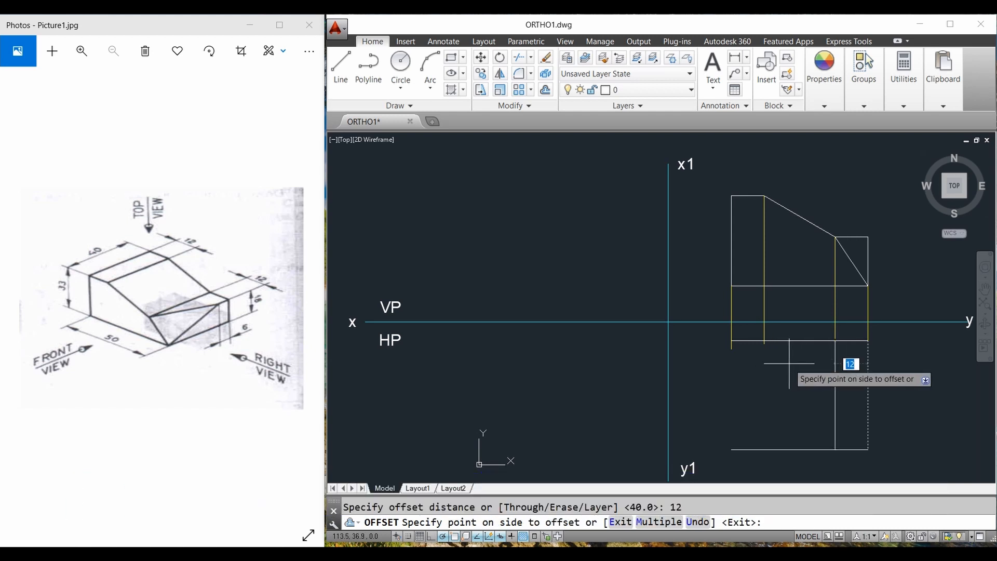
left_click(837, 373)
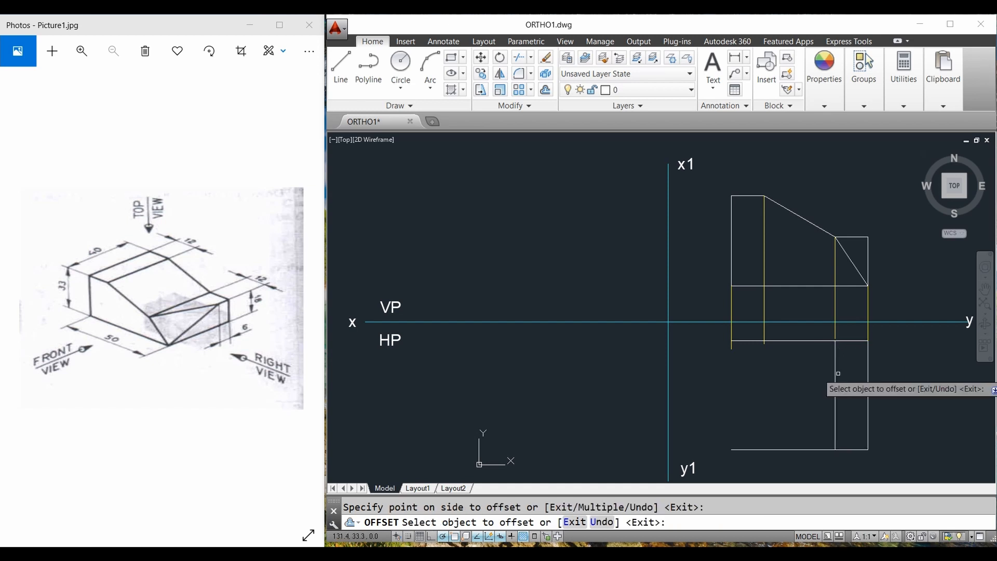
Step: Offset the top view's right edge 38 mm and 50 mm to the left for the ridge line and the left edge
left_click(869, 375)
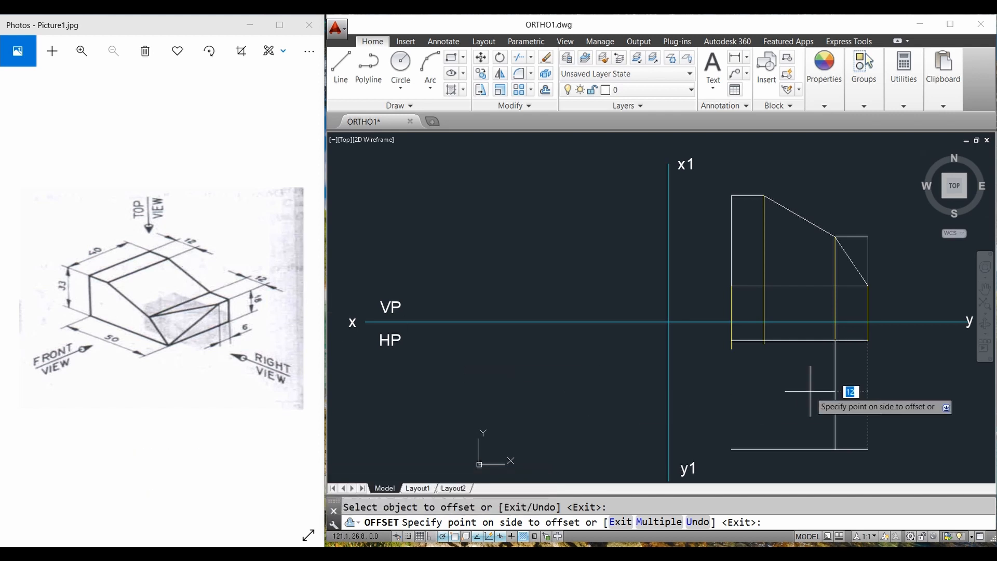
type("38")
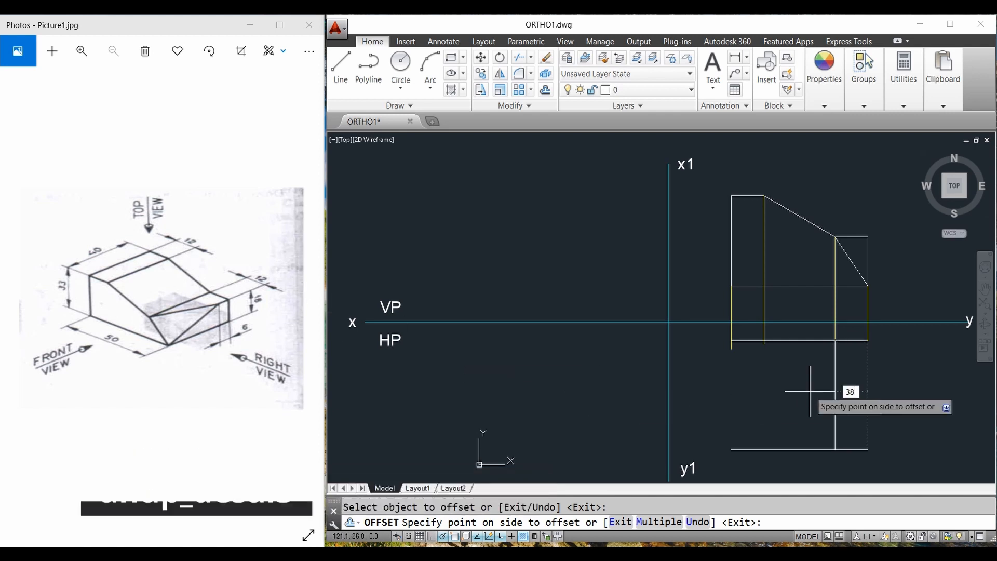
key("Return")
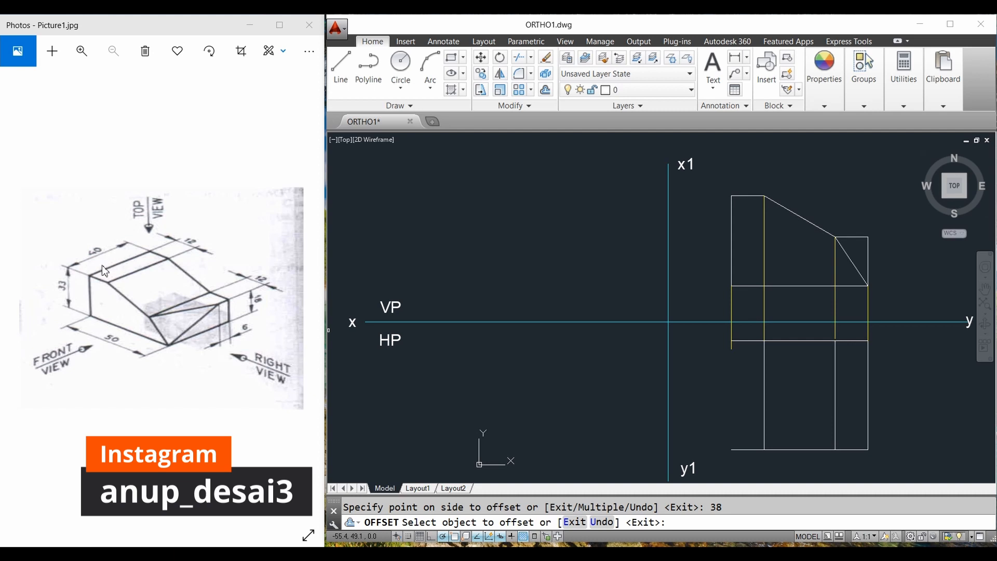
left_click(870, 380)
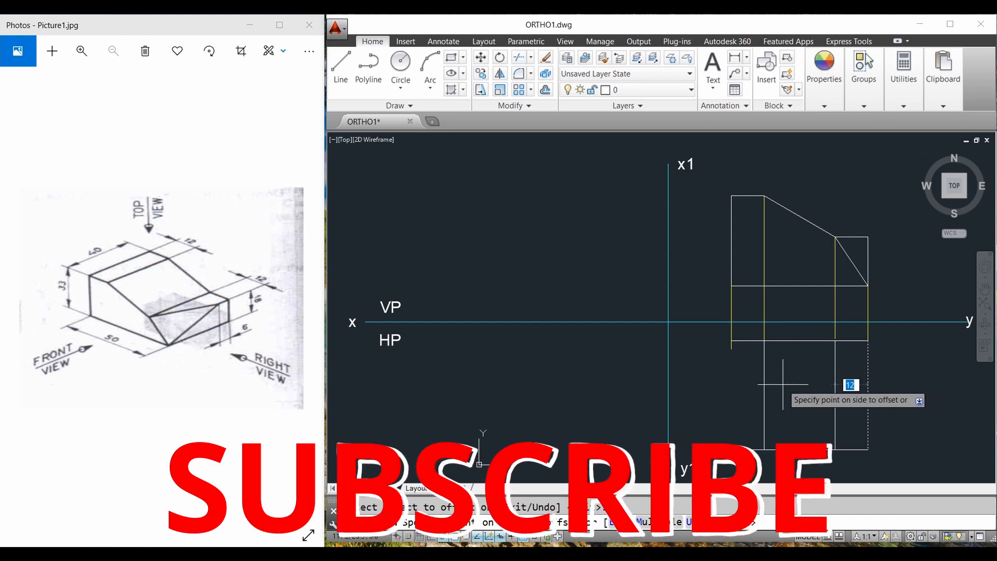
type("50")
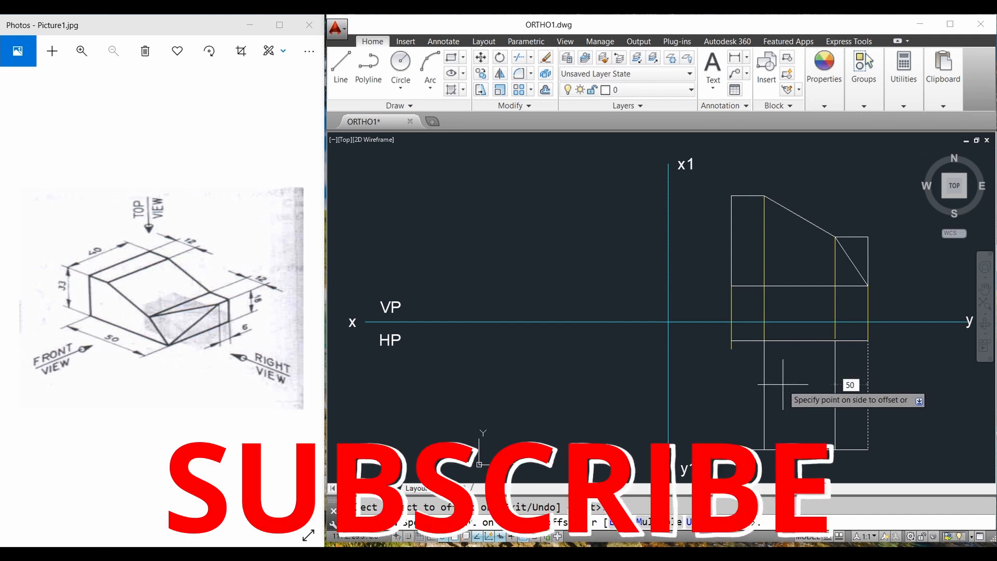
key("Return")
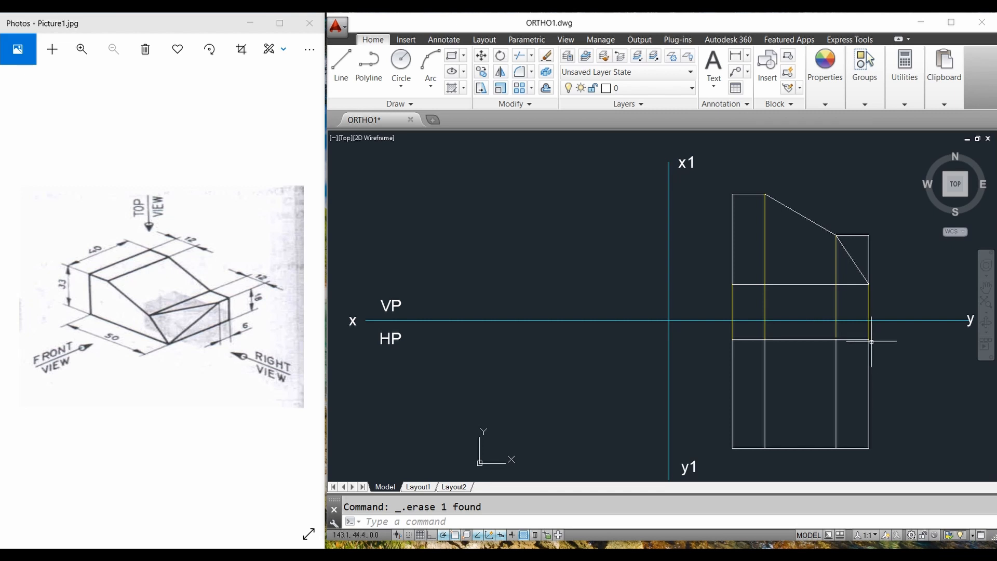
Step: Draw a sloped line from 6 mm below the top view's upper-right corner to the lower end of the 12 mm offset line
left_click(341, 65)
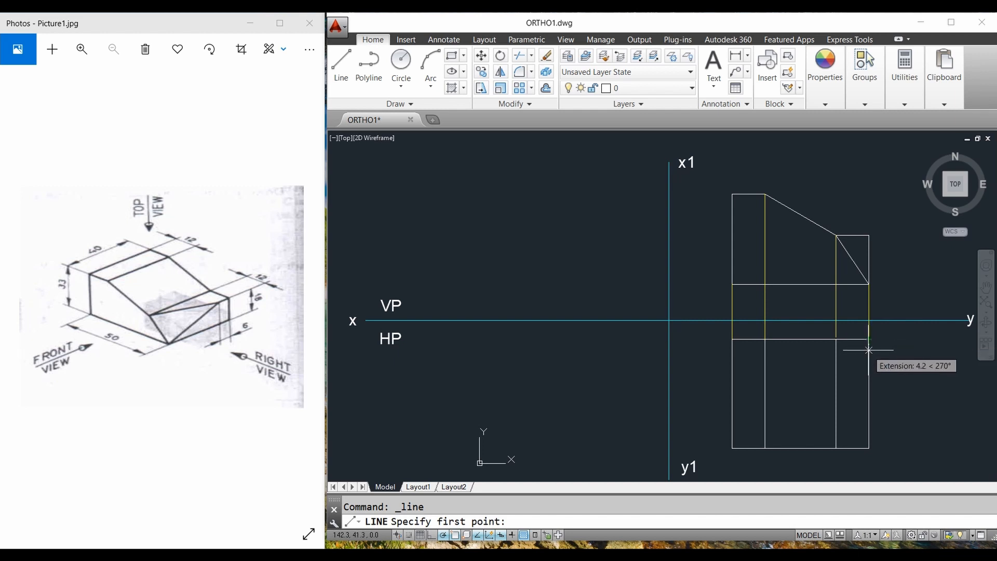
type("6")
key("Return")
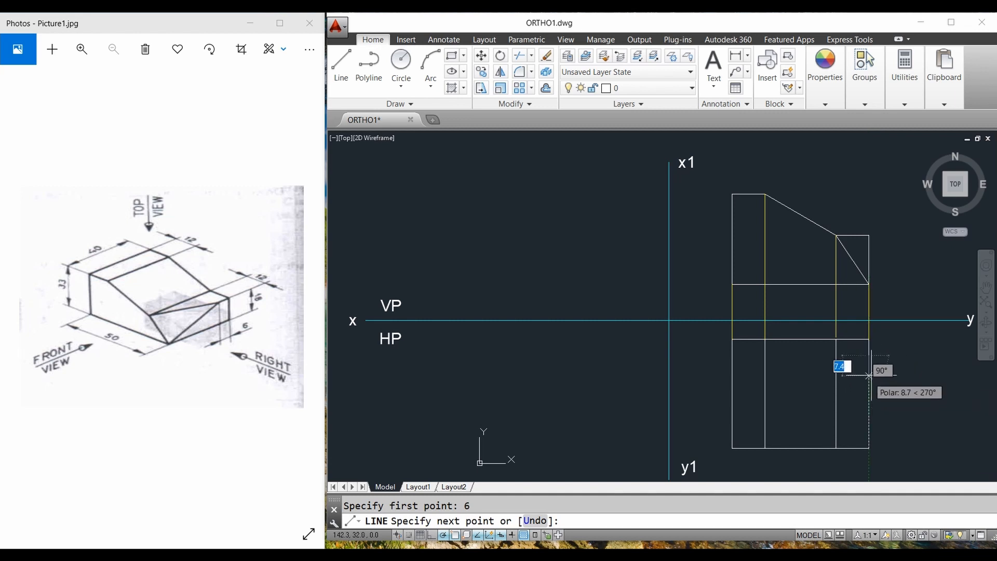
left_click(837, 447)
key("Return")
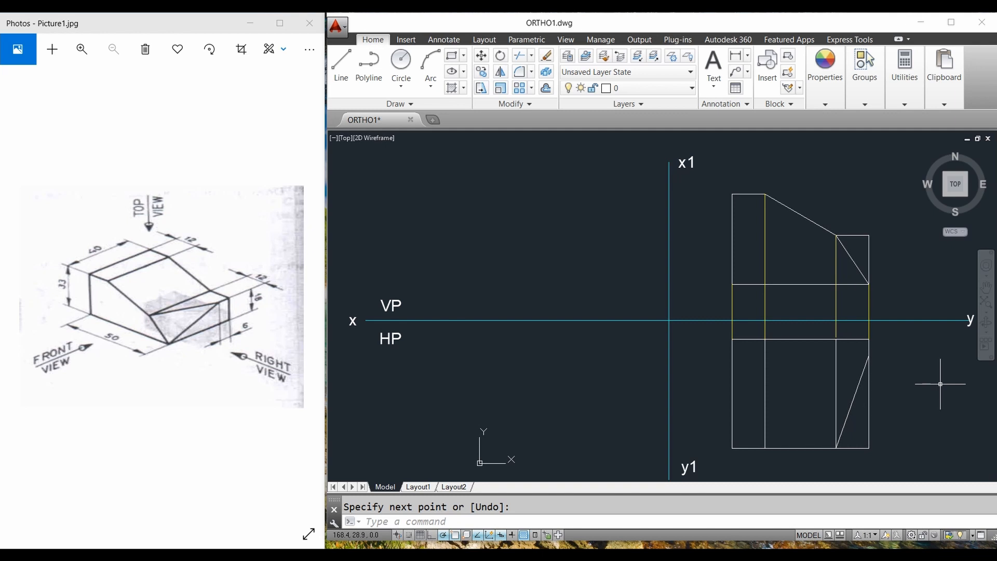
Step: Set the object colour to yellow and draw a line about 89 mm long at 135° down-left from the xy and x1y1 intersection
left_click(350, 69)
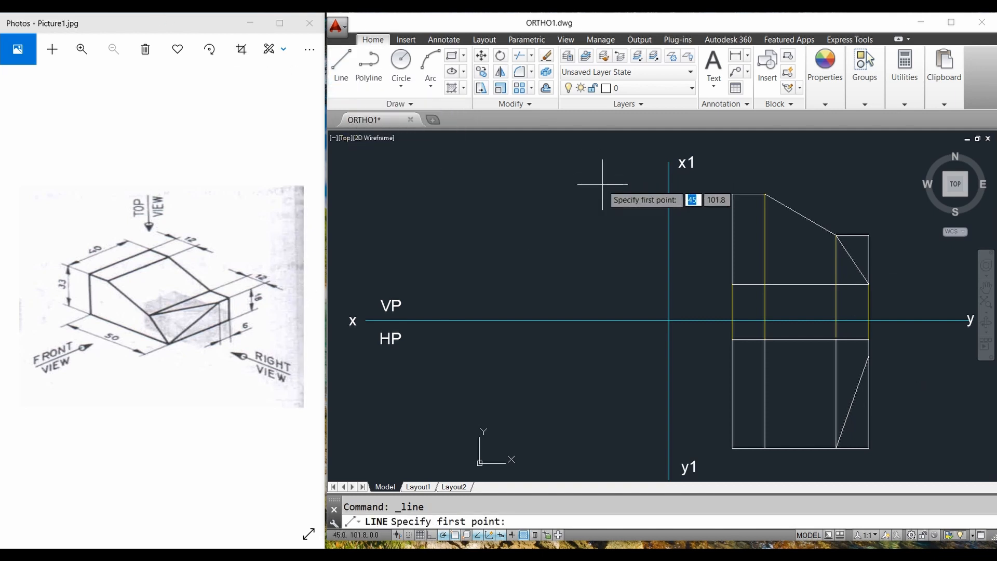
mouse_move(822, 104)
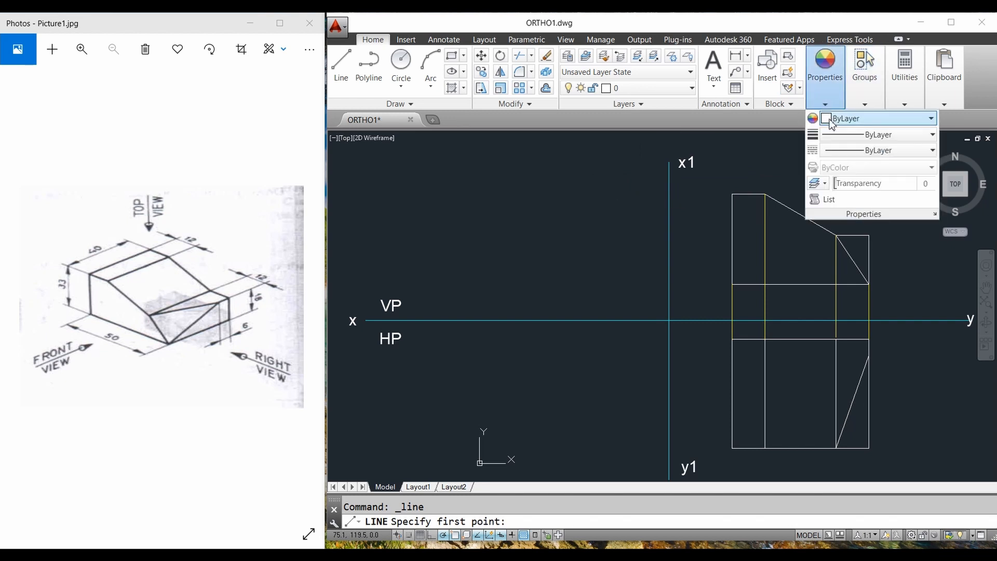
left_click(831, 120)
left_click(845, 181)
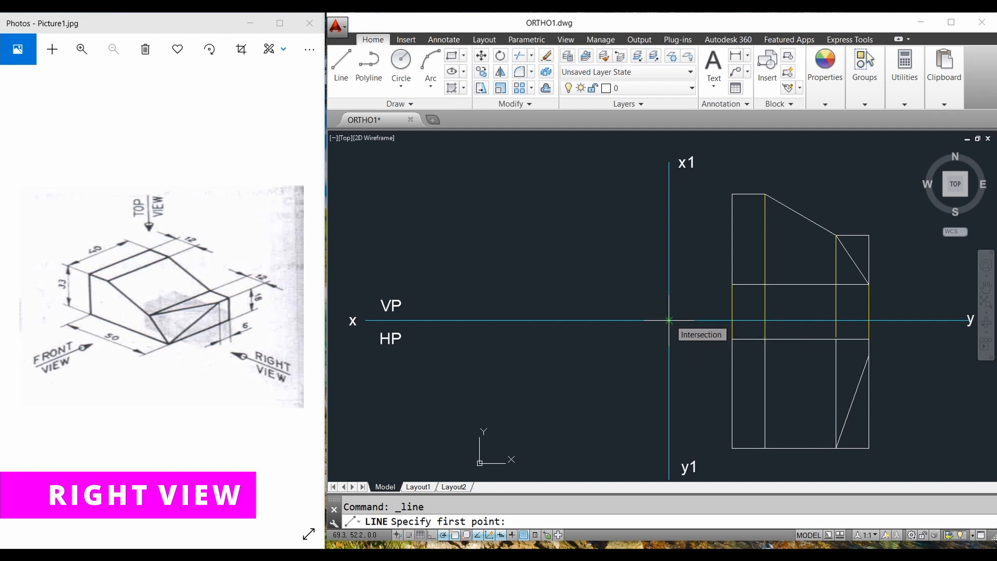
left_click(669, 321)
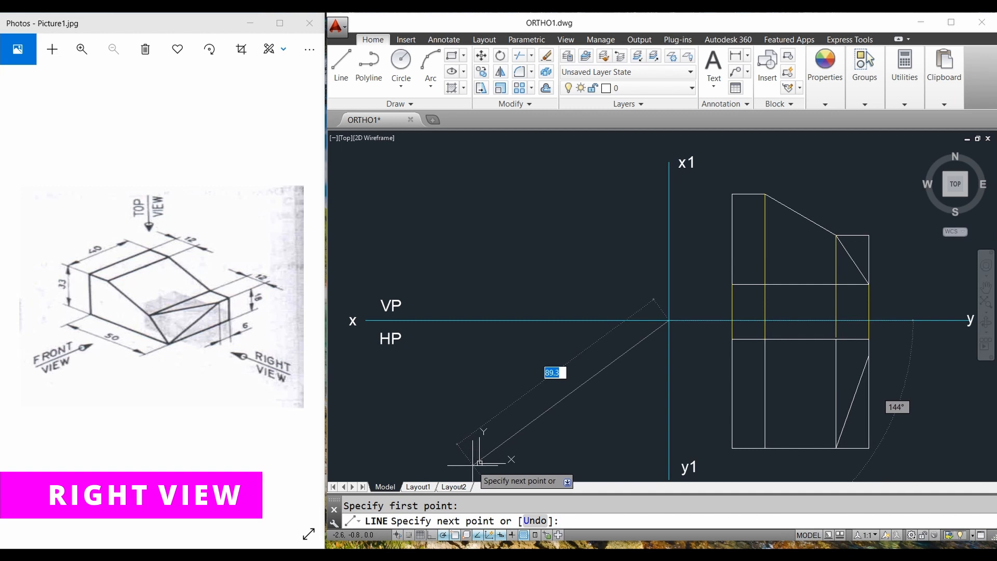
key("Tab")
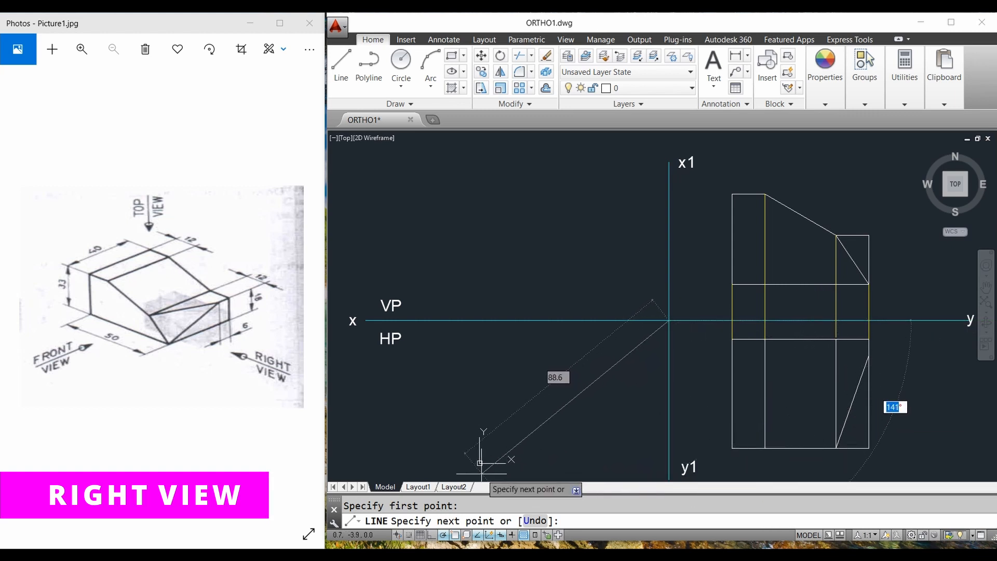
type("135")
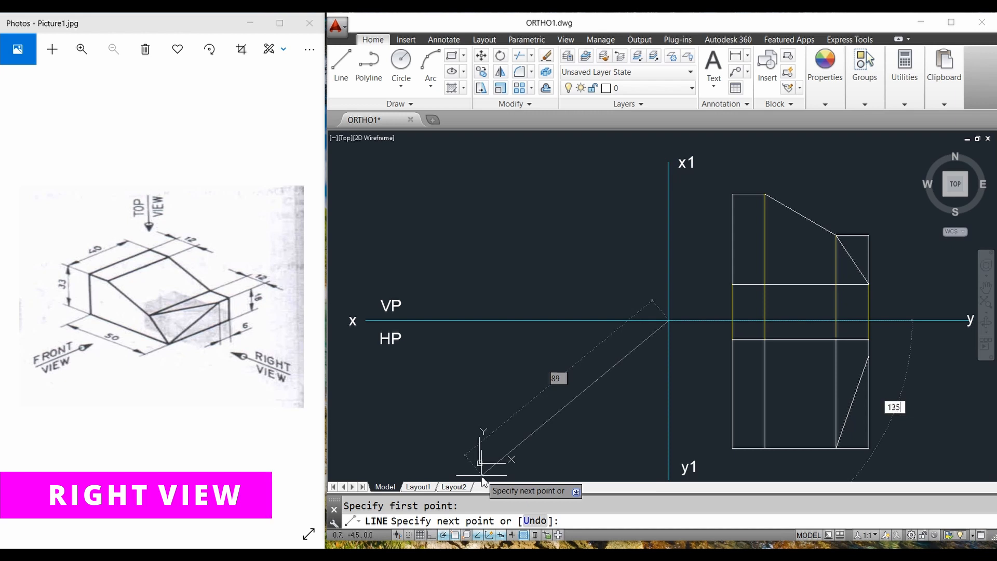
key("Return")
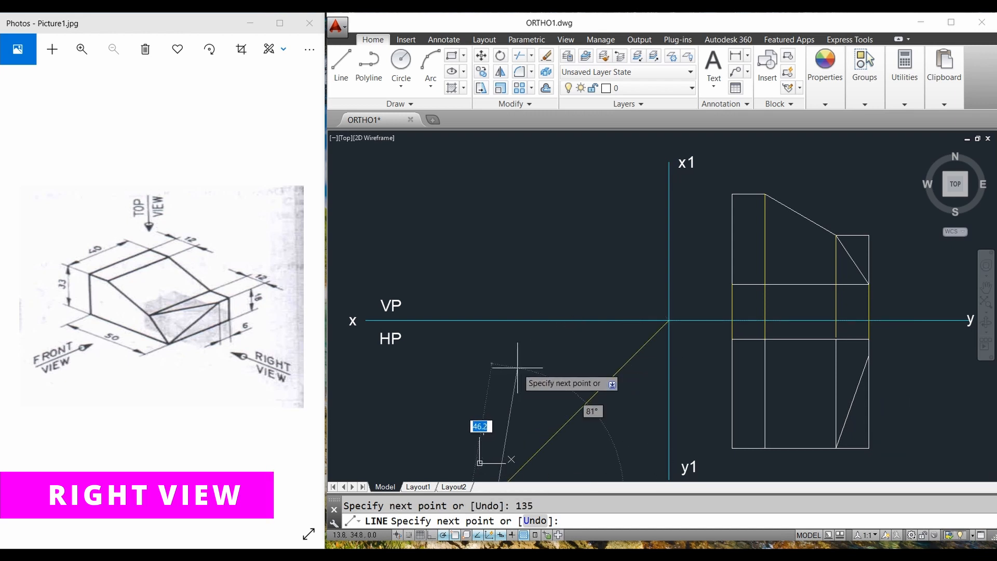
key("Return")
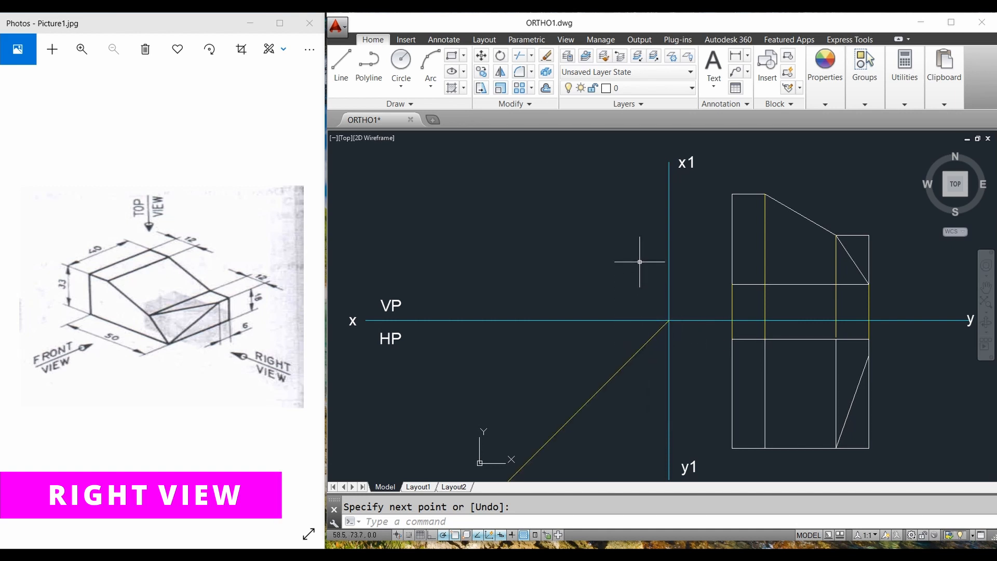
Step: Project the top view's upper-left corner horizontally to the inclined line and vertically up past the xy line
right_click(597, 232)
left_click(613, 240)
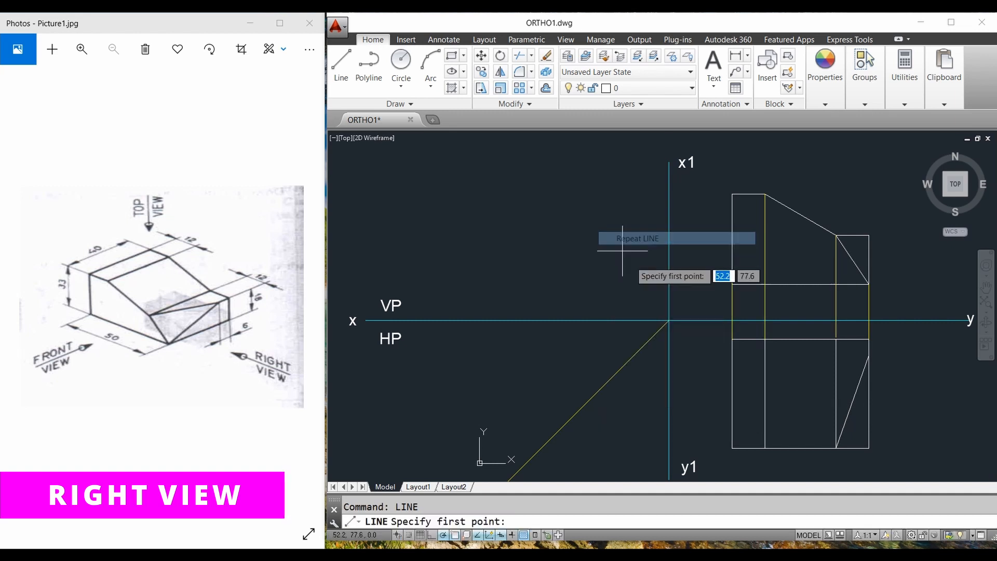
left_click(733, 339)
left_click(650, 340)
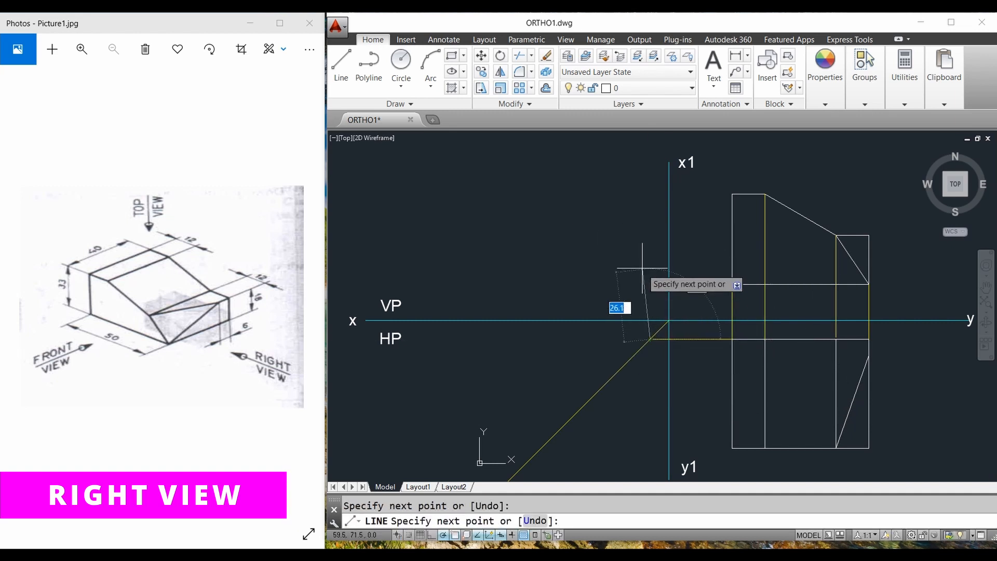
left_click(650, 258)
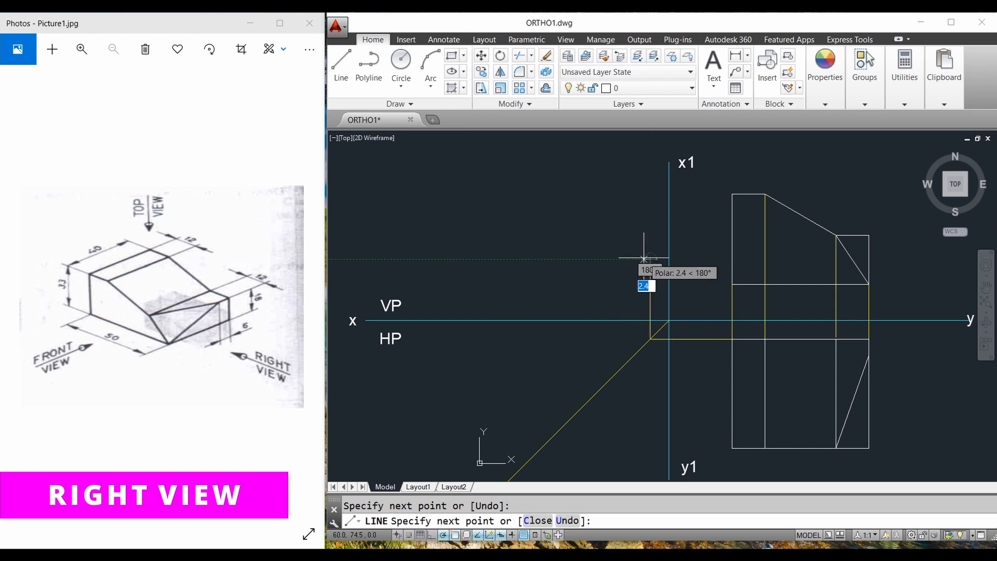
key("Return")
Step: Project the upper end of the top view's sloped line horizontally to the inclined line and vertically up past the xy line
right_click(870, 359)
left_click(883, 163)
left_click(869, 359)
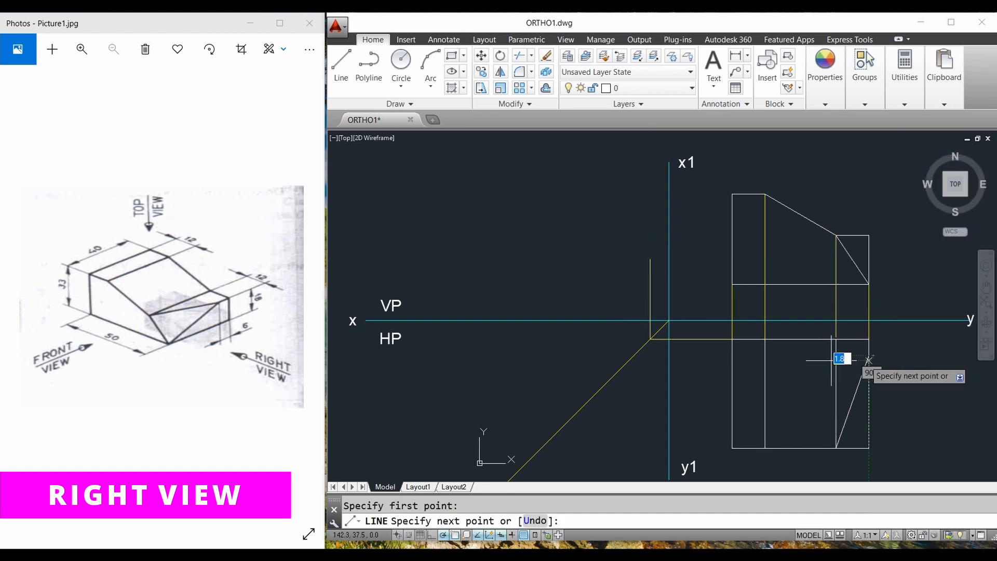
left_click(635, 355)
left_click(634, 252)
key("Return")
Step: Project the top view's lower-left corner horizontally to the inclined line and vertically up past the xy line
right_click(700, 418)
left_click(717, 226)
left_click(732, 449)
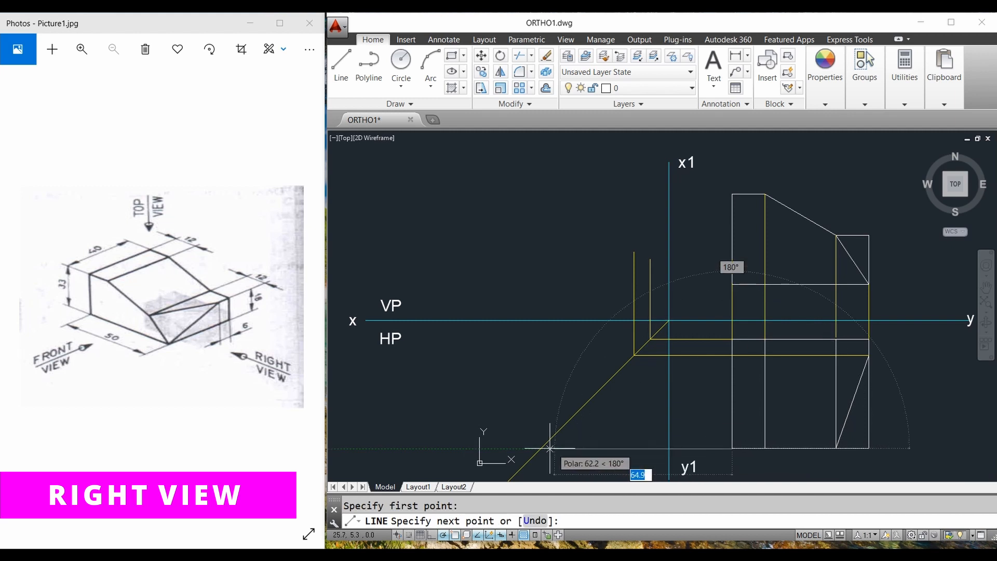
left_click(541, 448)
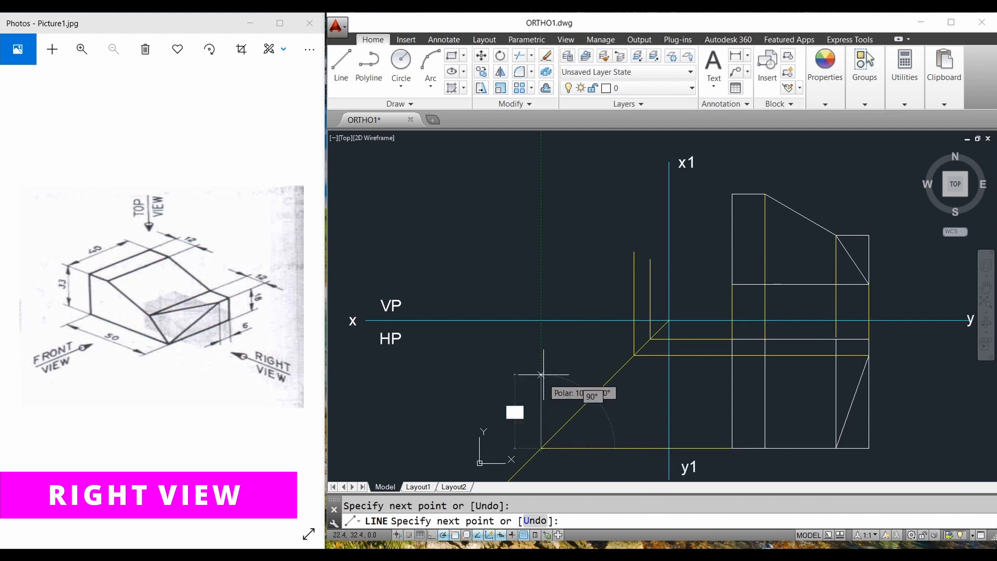
left_click(541, 268)
key("Return")
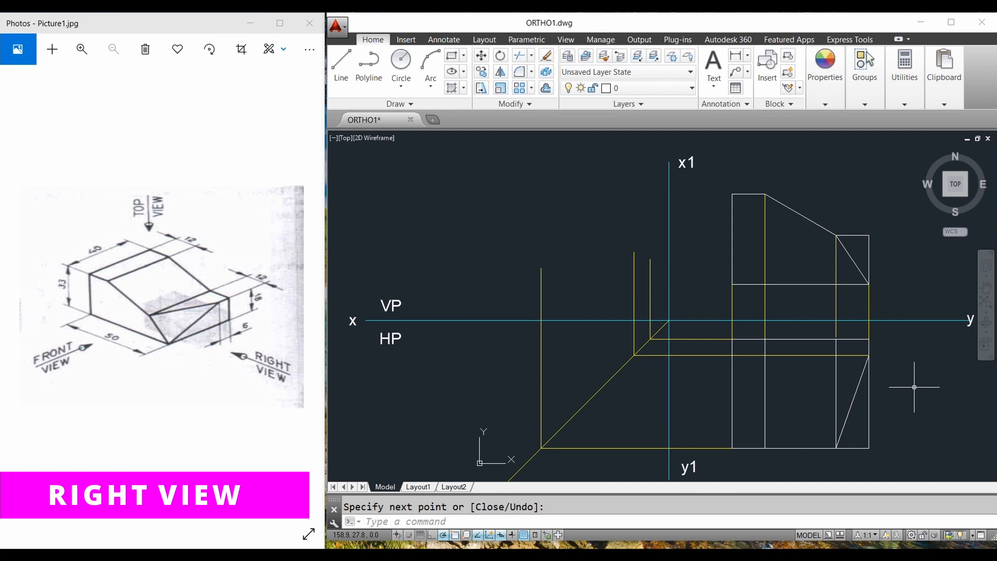
Step: Project the front view's lower-left corner horizontally left to the vertical projector nearest the x1y1 line
right_click(679, 271)
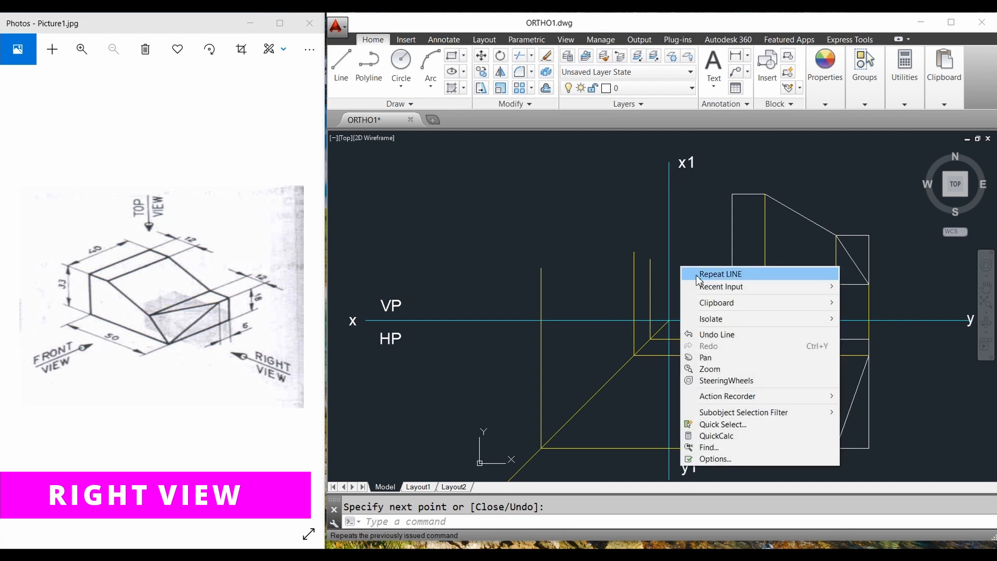
left_click(696, 272)
left_click(650, 285)
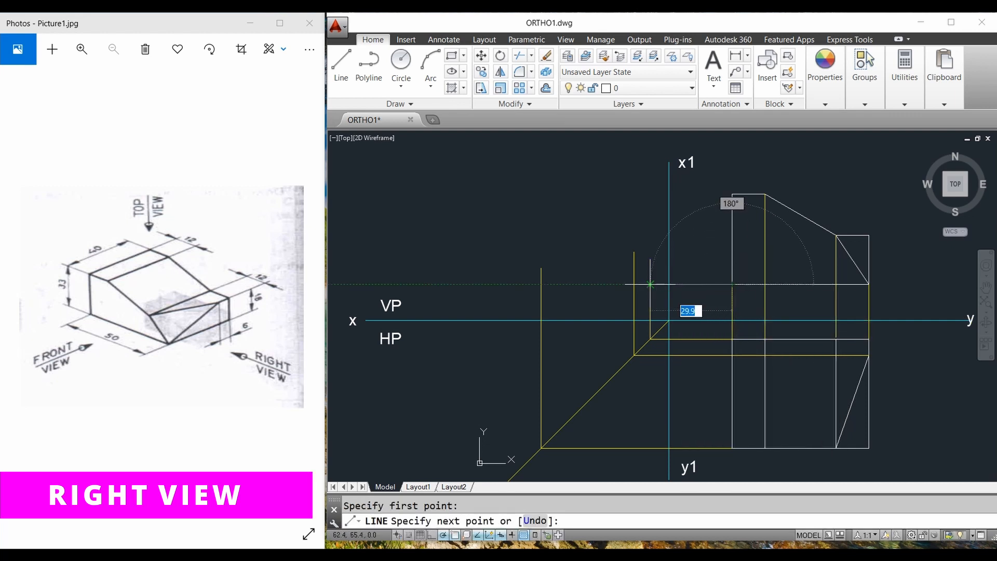
key("Return")
Step: Project the lower end of the front view's sloped top edge horizontally left to the same vertical projector
right_click(851, 210)
left_click(851, 209)
left_click(836, 235)
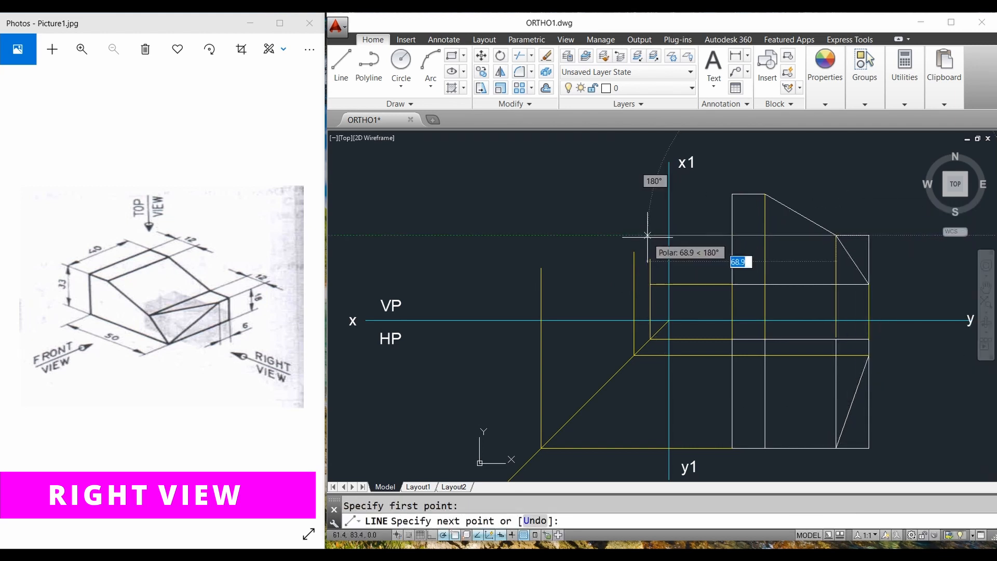
left_click(650, 236)
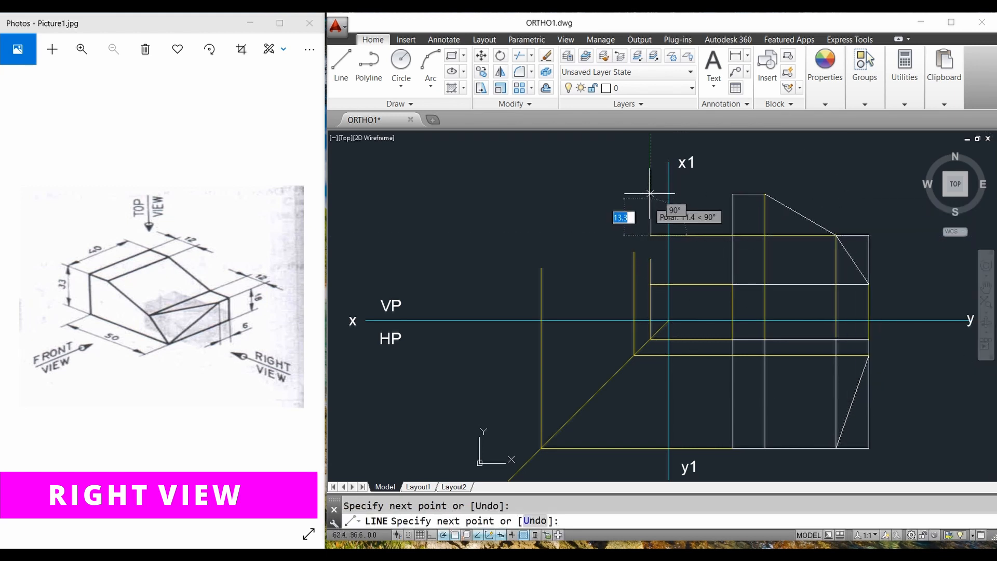
key("Return")
Step: Project the front view's upper-left corner horizontally left until it aligns with the vertical projector nearest x1y1
right_click(712, 167)
left_click(720, 172)
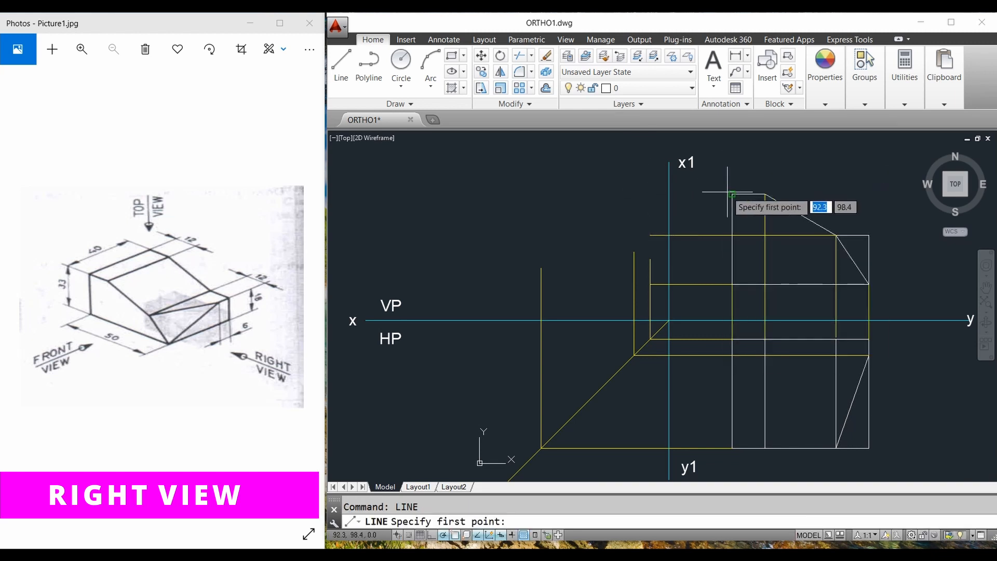
left_click(732, 194)
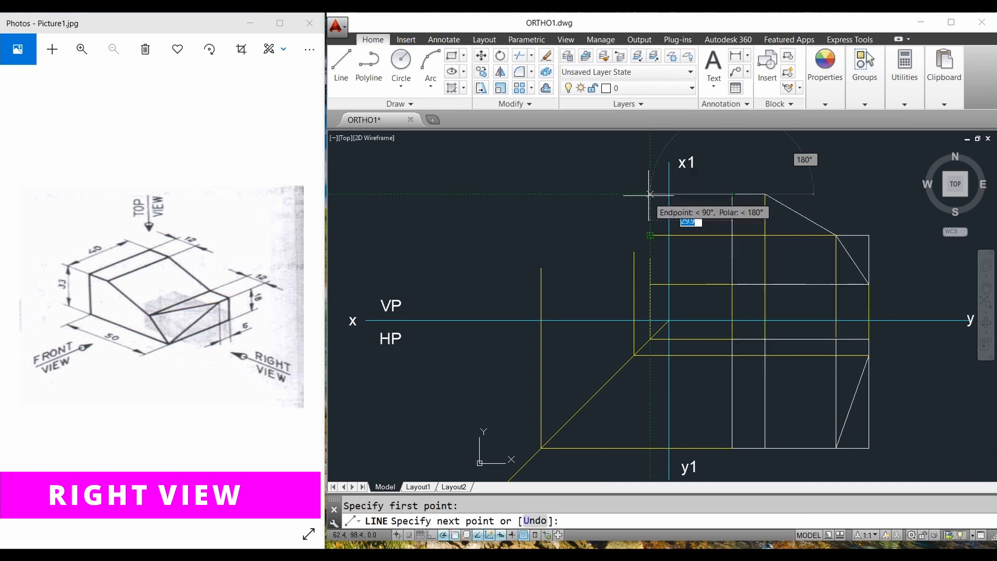
left_click(650, 193)
key("Return")
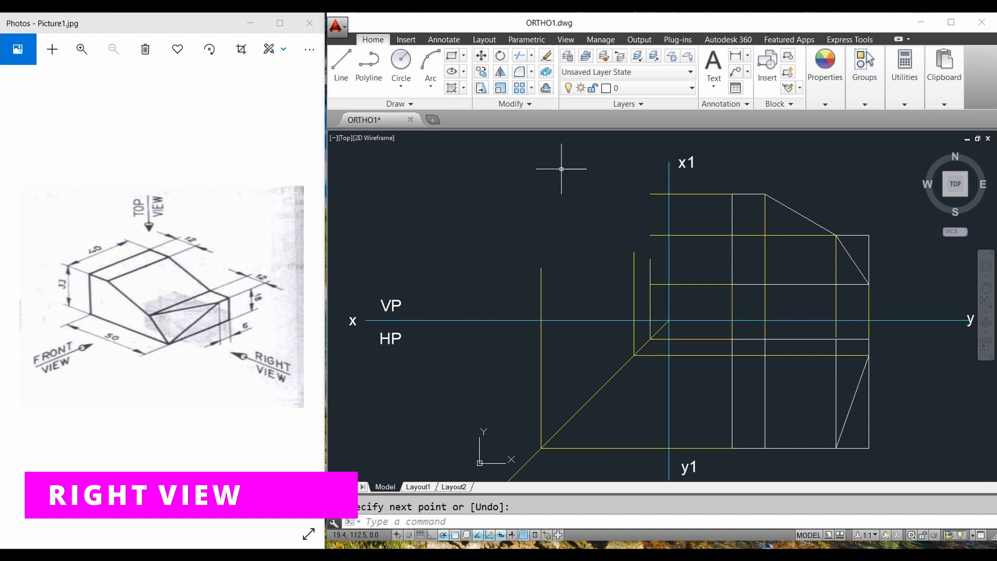
Step: Set the object colour to ByLayer and draw the right view's rectangular outline, 40 wide and 33 high, between the outer projectors
left_click(345, 71)
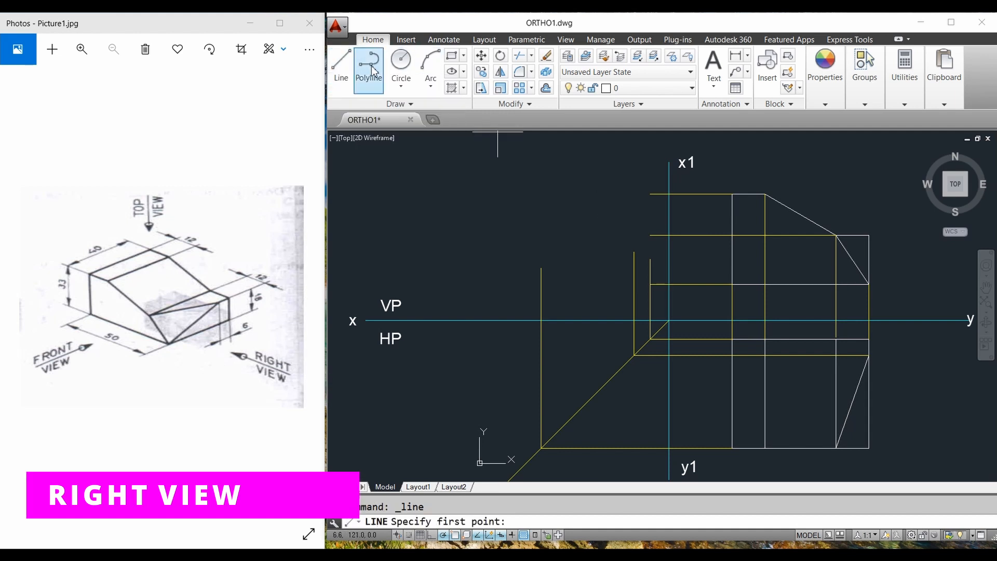
left_click(838, 100)
left_click(845, 119)
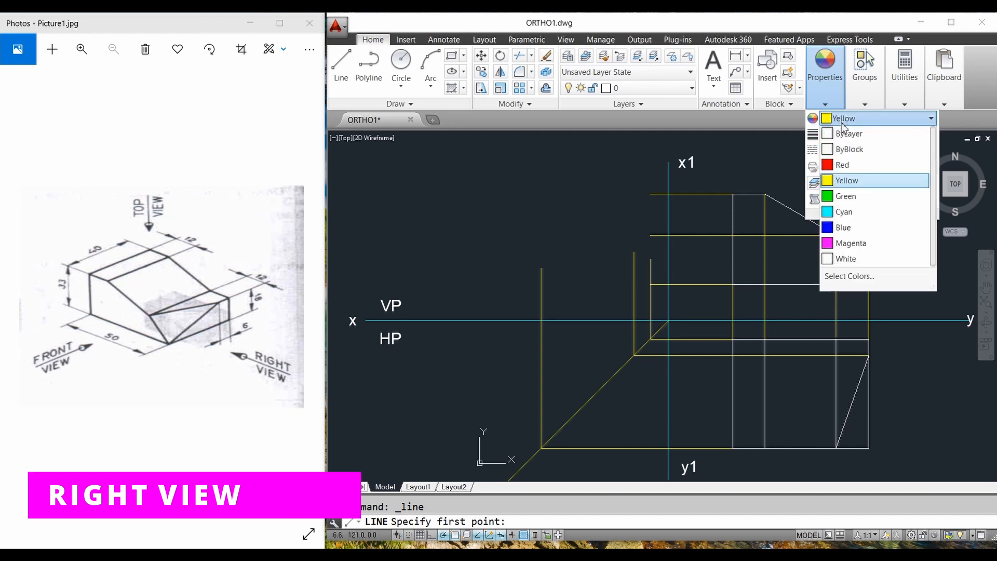
left_click(848, 135)
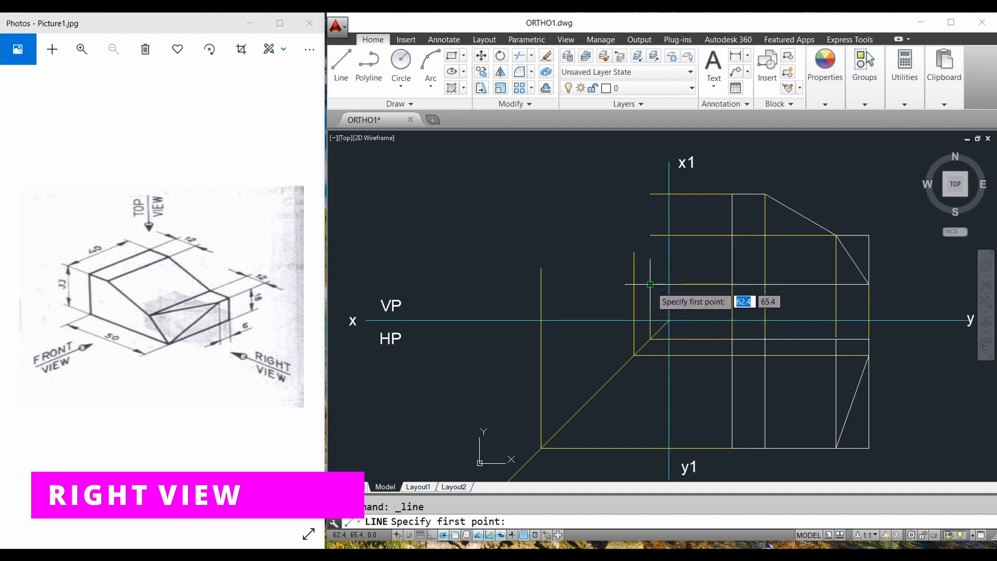
left_click(542, 284)
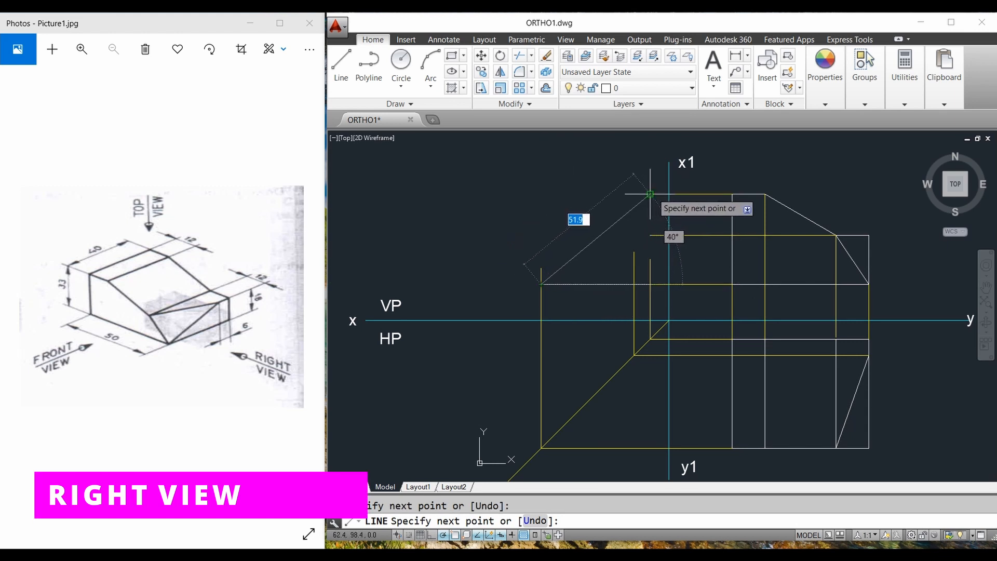
left_click(541, 194)
left_click(650, 194)
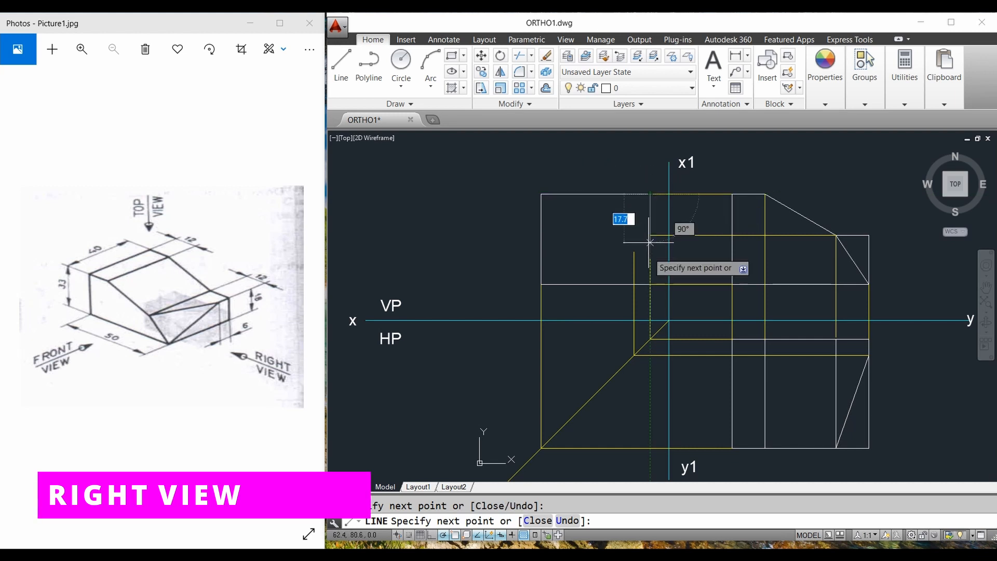
left_click(650, 284)
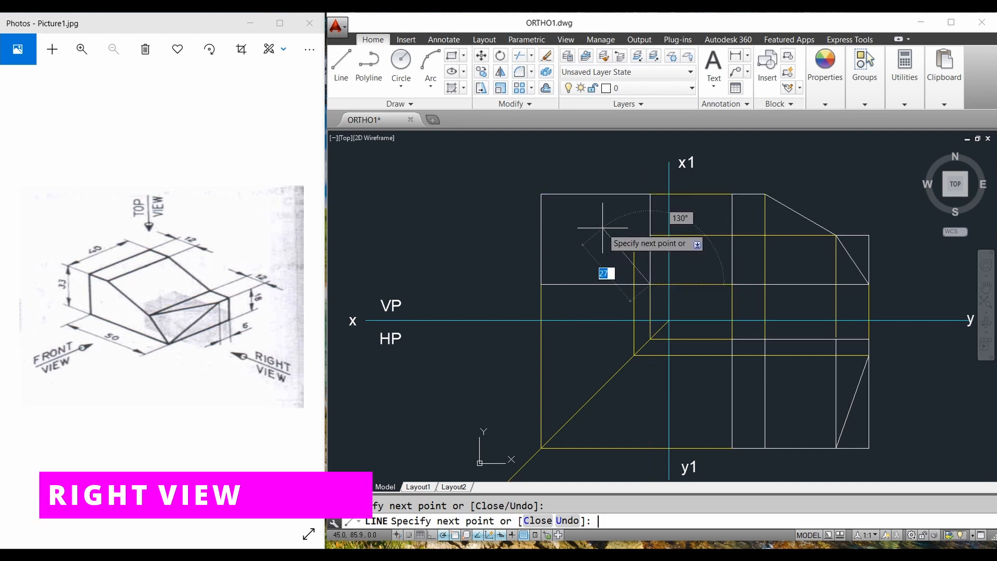
key("Return")
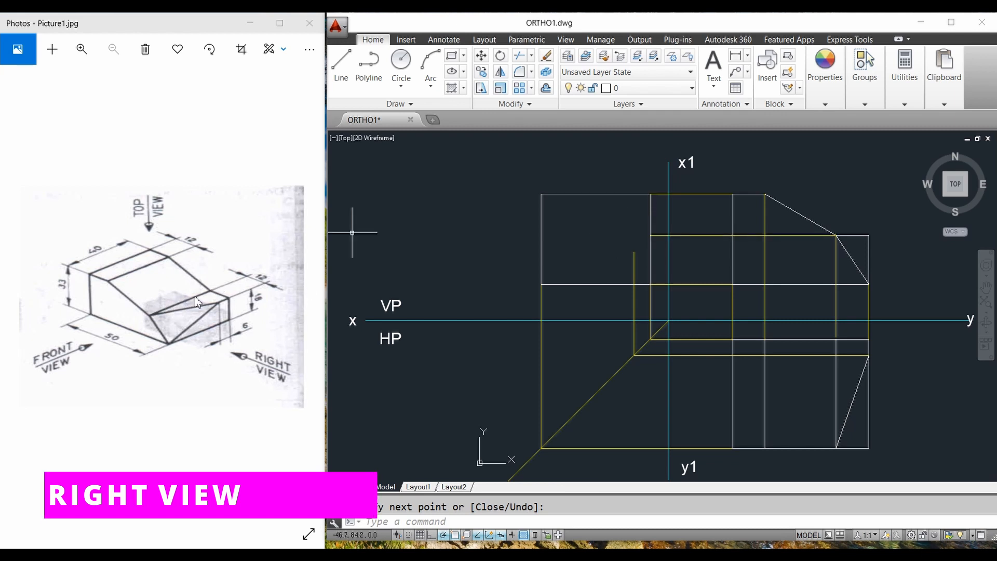
Step: Draw a horizontal line across the right view's outline at the height of the middle front-view projector
right_click(599, 218)
left_click(615, 223)
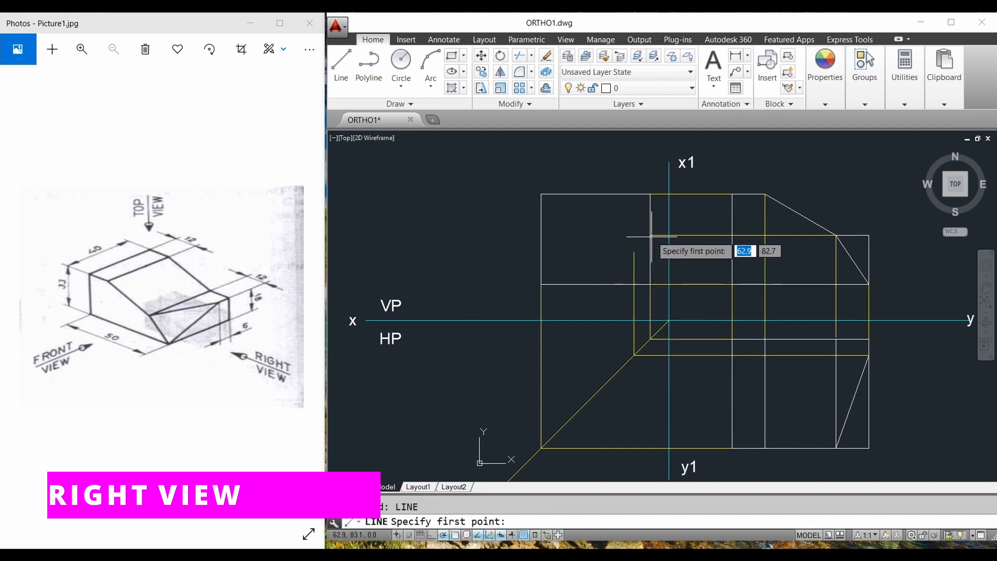
left_click(541, 235)
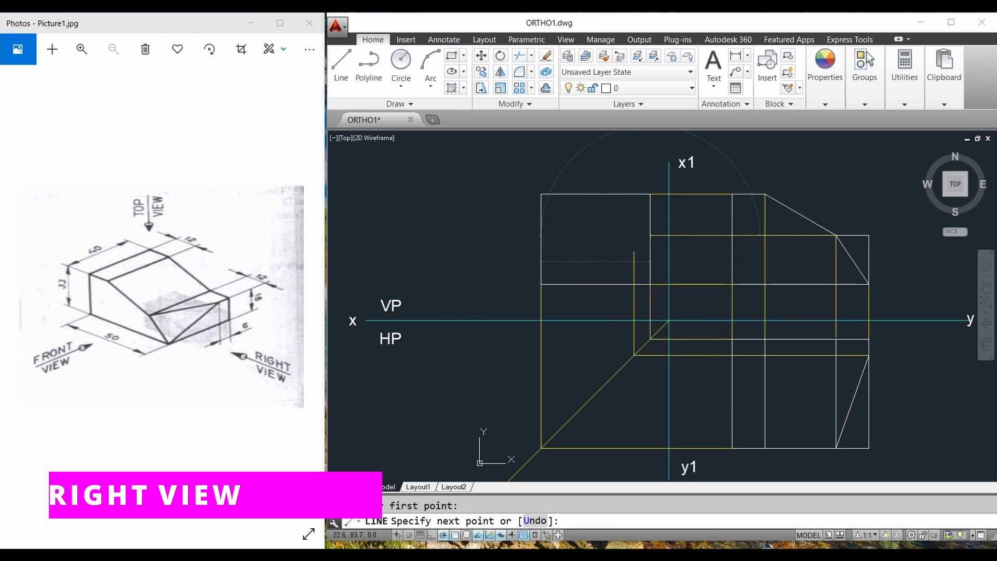
key("Return")
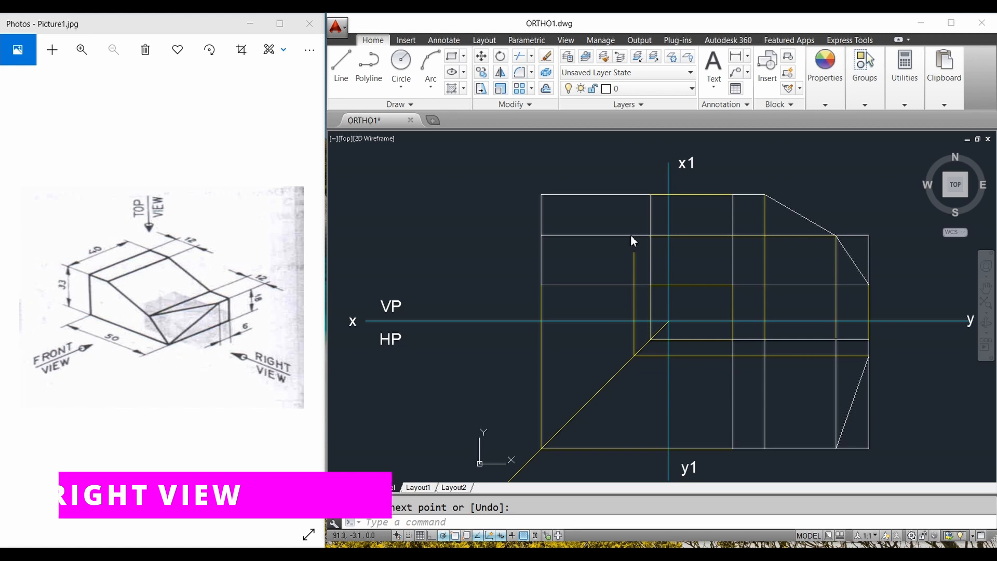
Step: Extend the middle vertical projector up to the horizontal line inside the right view
left_click(532, 56)
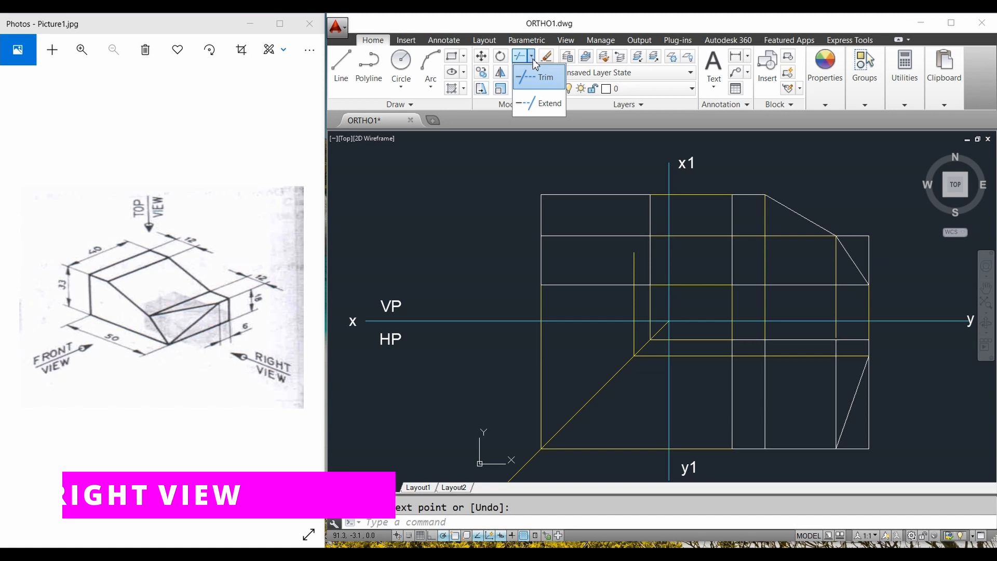
left_click(536, 105)
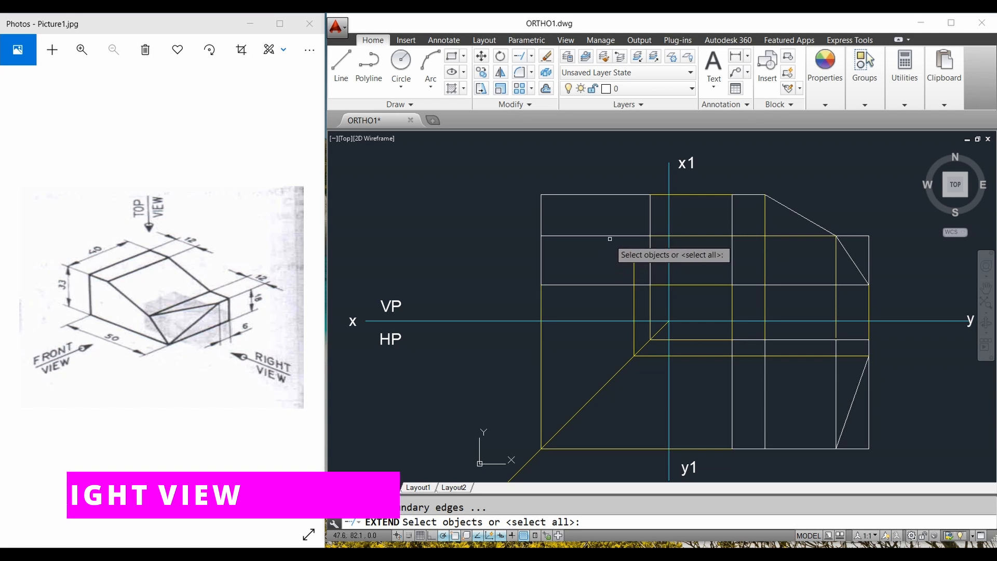
left_click(612, 236)
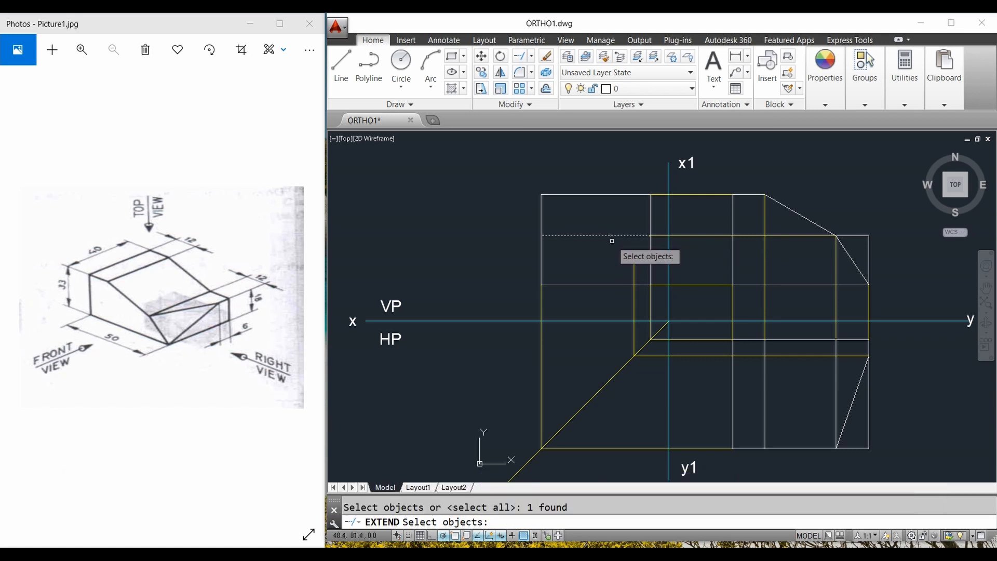
key("Return")
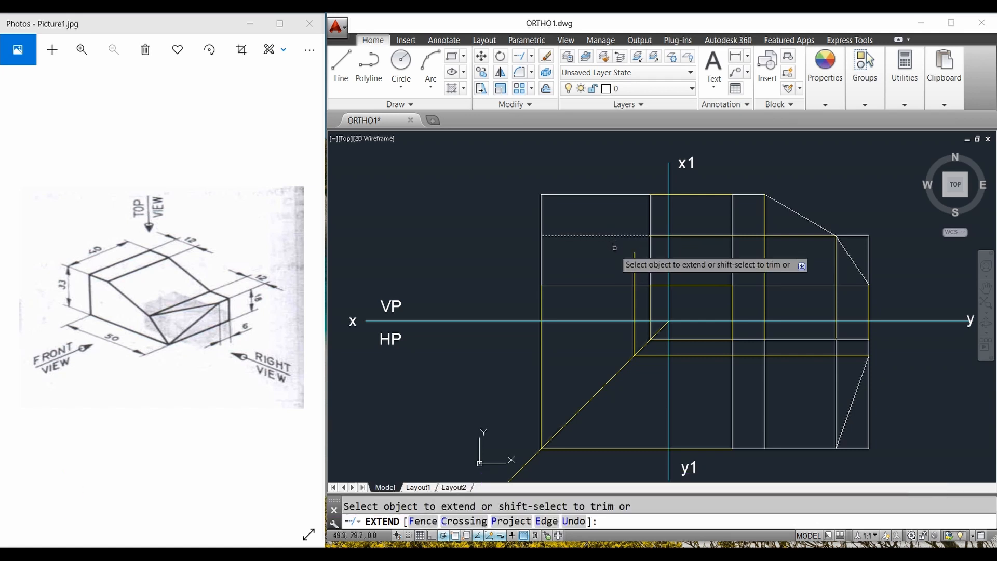
left_click(633, 268)
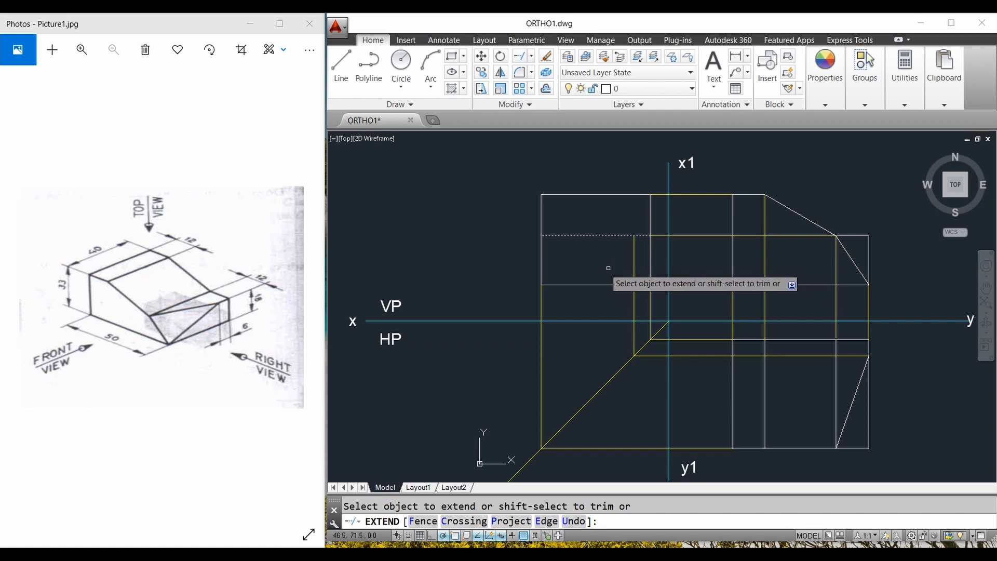
key("Return")
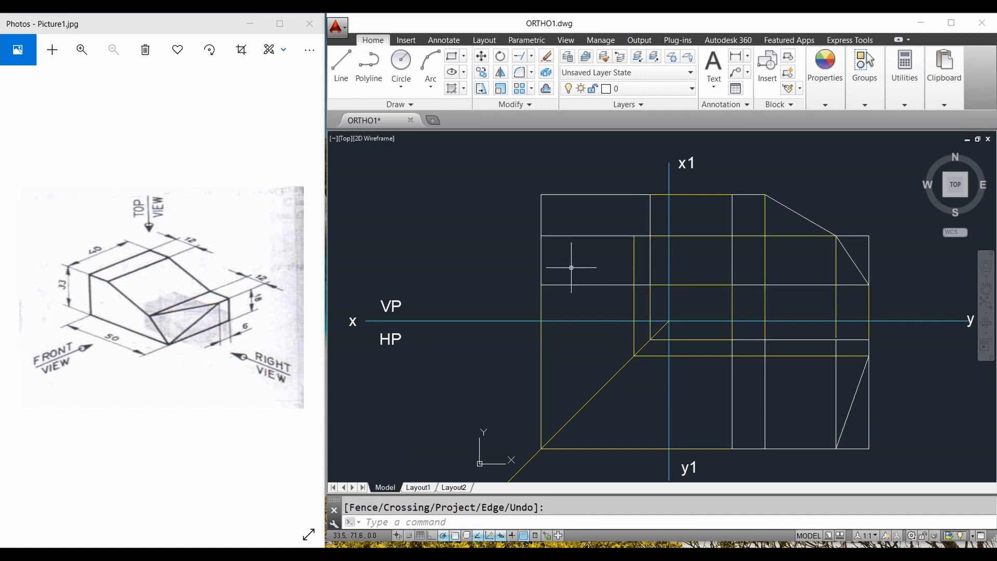
Step: Draw the right view's sloped line from the extended projector's upper end to the outline's lower-left corner
left_click(350, 78)
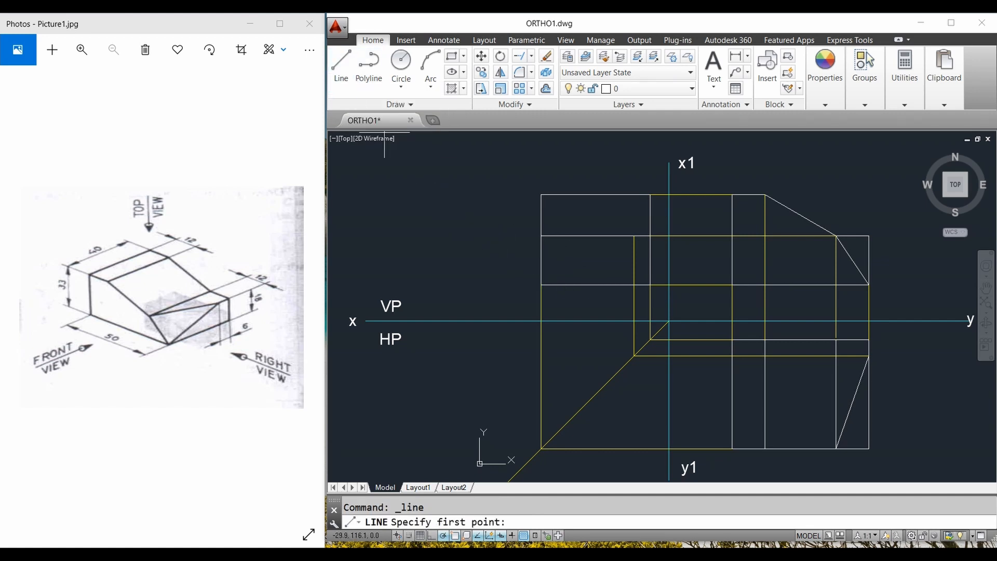
left_click(634, 237)
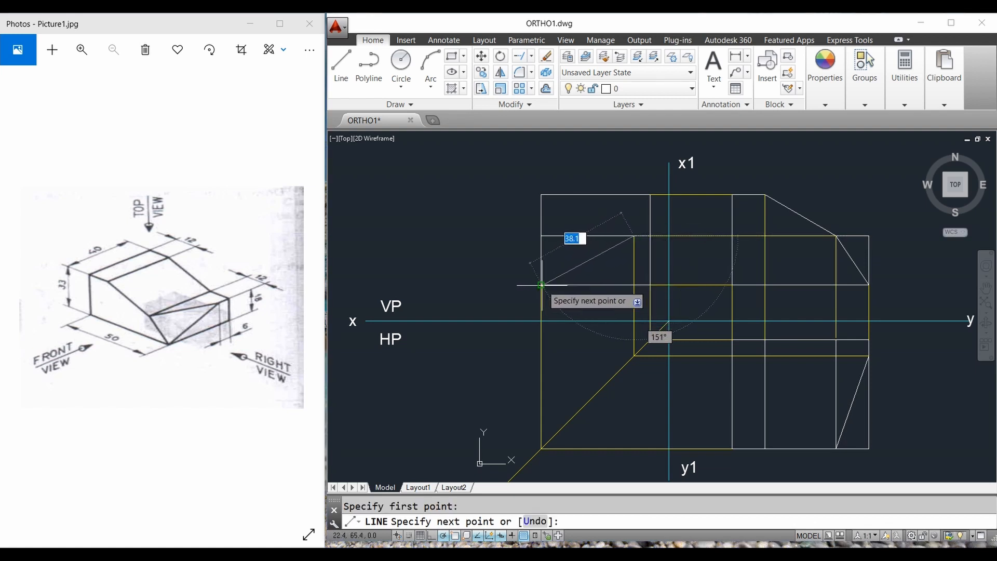
left_click(542, 285)
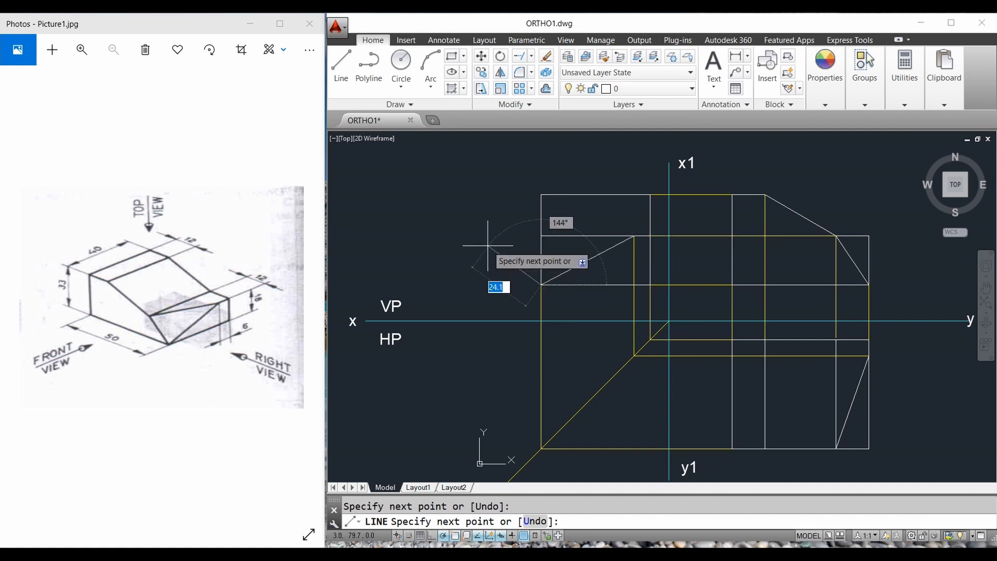
key("Return")
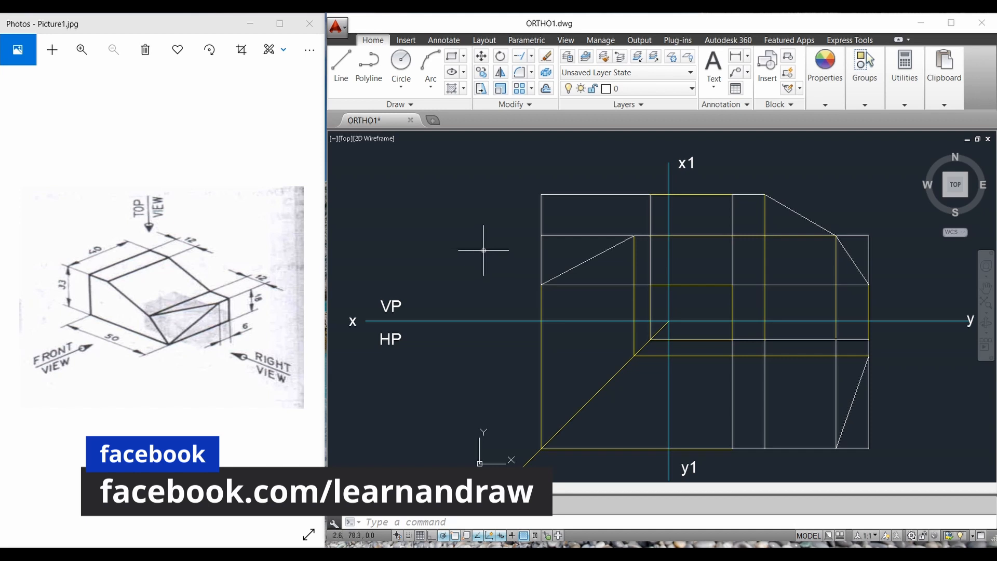
Step: Add the single-line text "FRONT VIEW" above the front view with height 4.2 and rotation 0
left_click(719, 89)
left_click(731, 136)
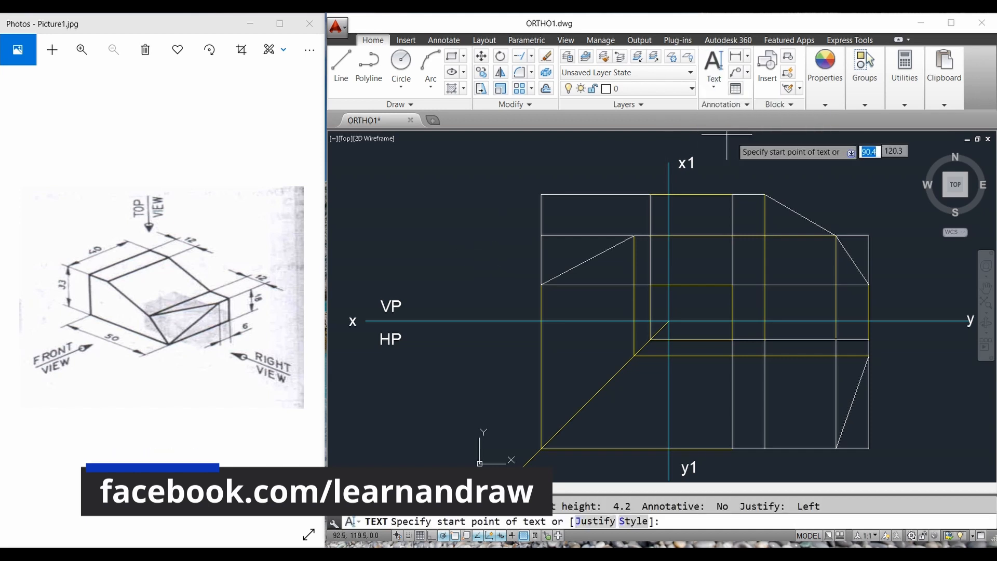
left_click(736, 173)
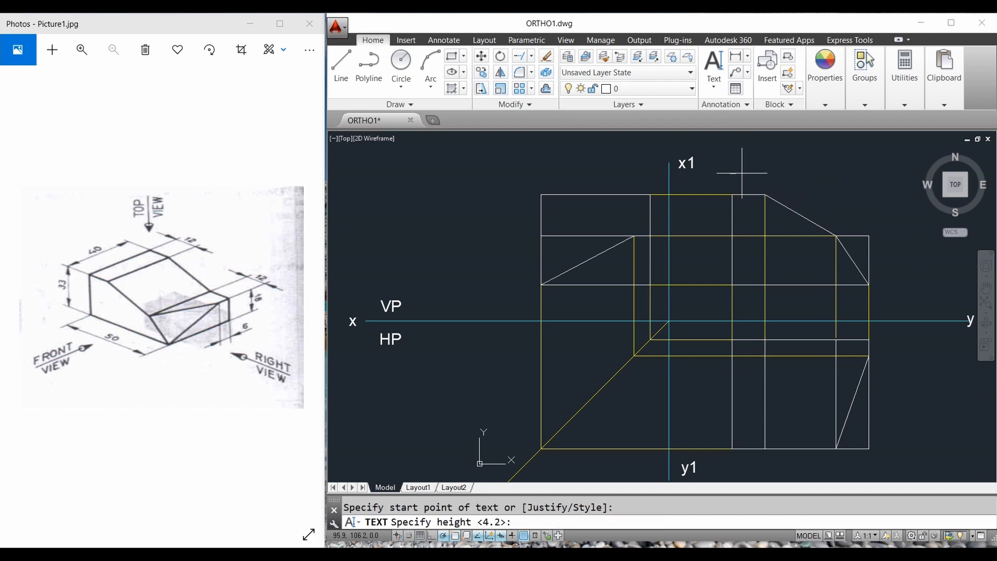
key("Return")
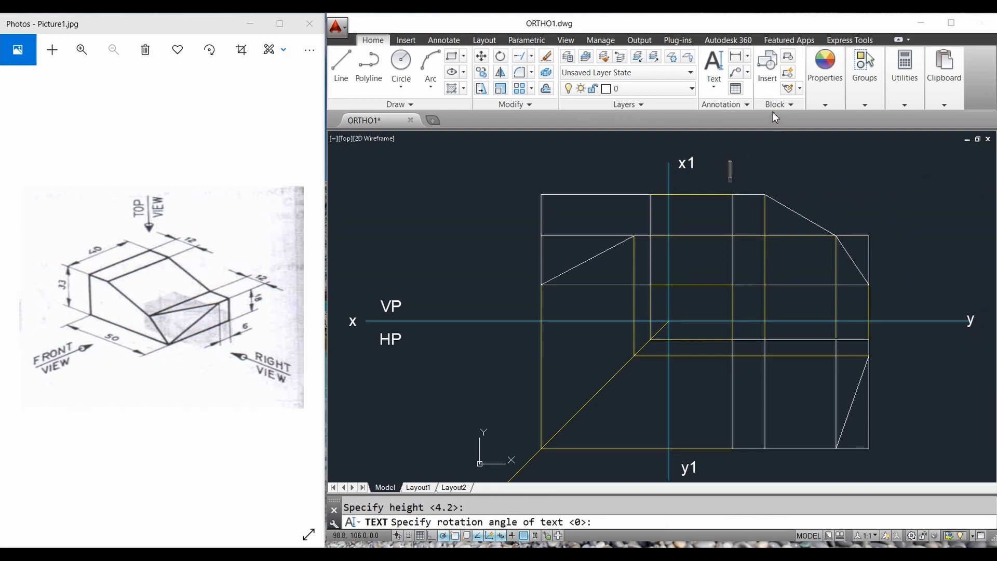
type("f")
key("BackSpace")
type("FRONT VIEW")
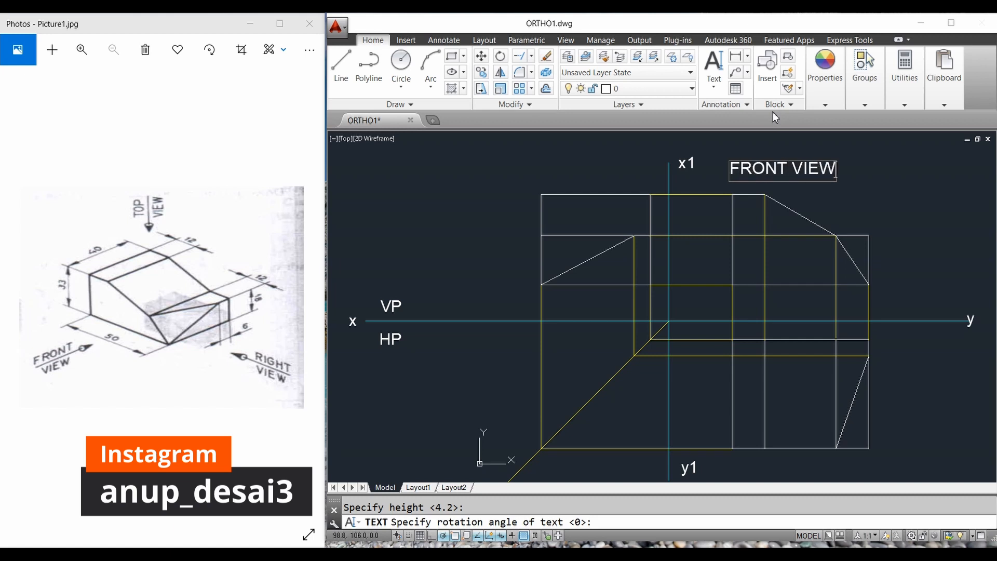
Step: Add the label "TOP VIEW" below the top view
left_click(774, 465)
type("TO")
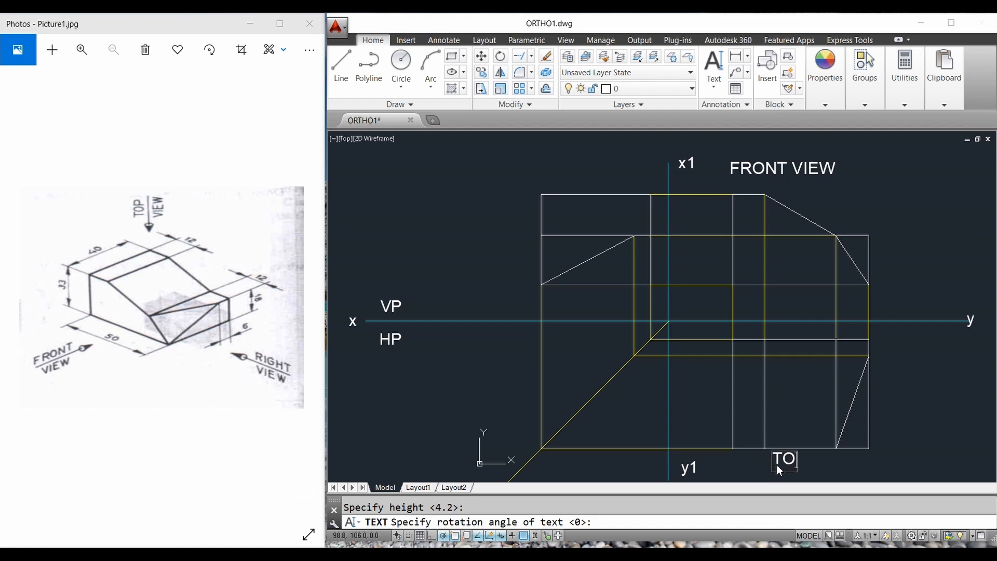
type("P VIEW")
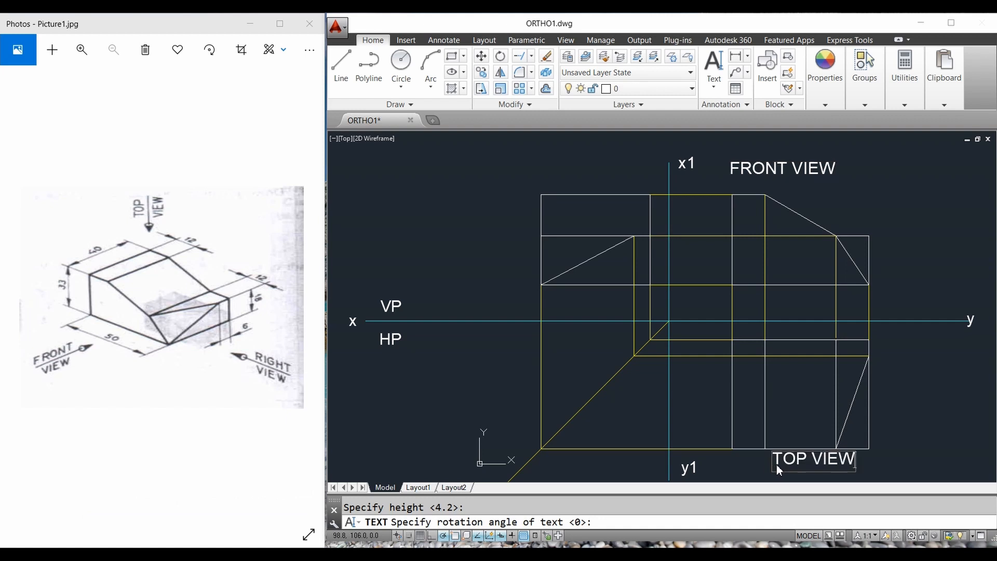
Step: Add the label "RIGHT VIEW" on two lines to the left of the right view
left_click(473, 239)
left_click(428, 229)
type("RI")
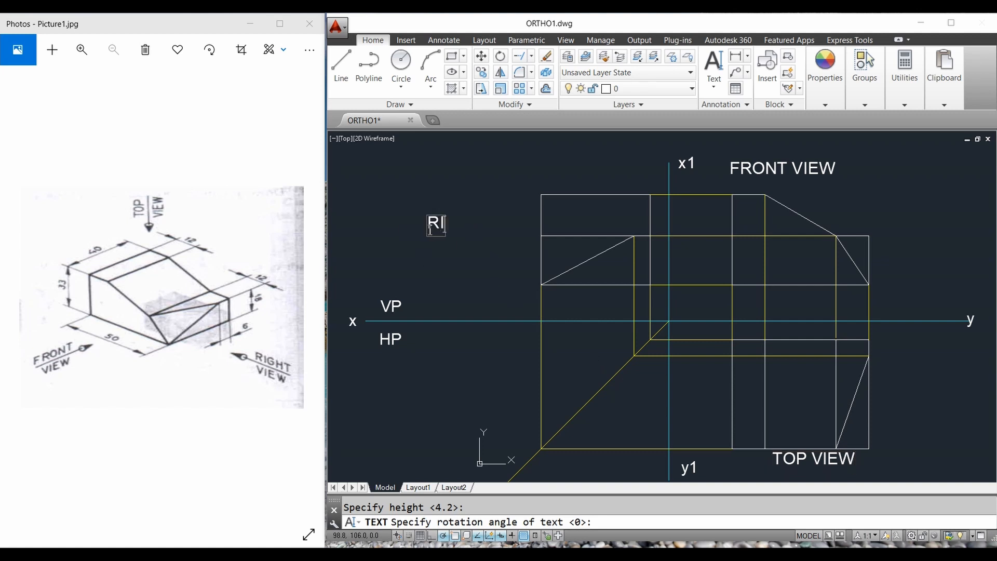
type("GHT")
key("Return")
type("VIEW")
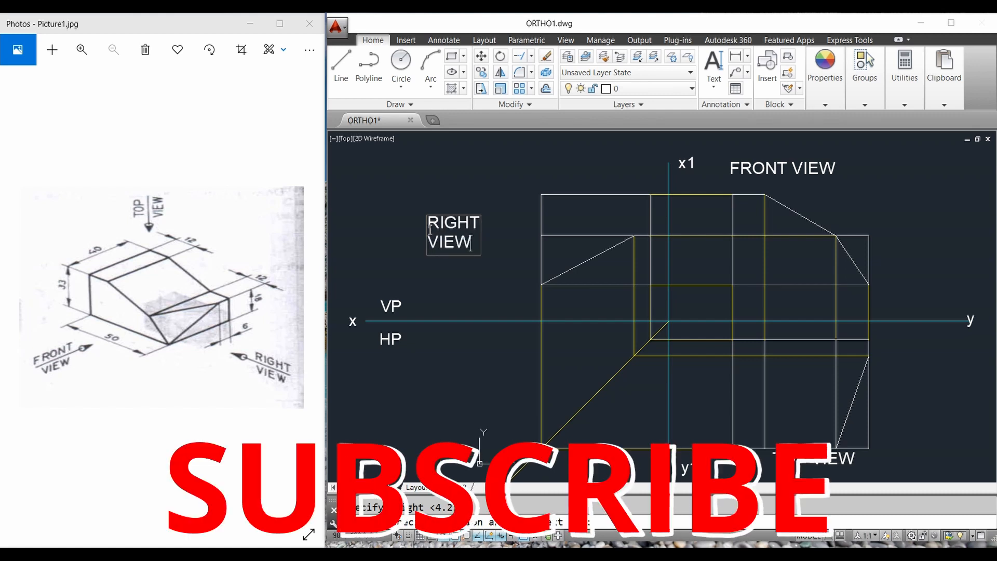
left_click(469, 269)
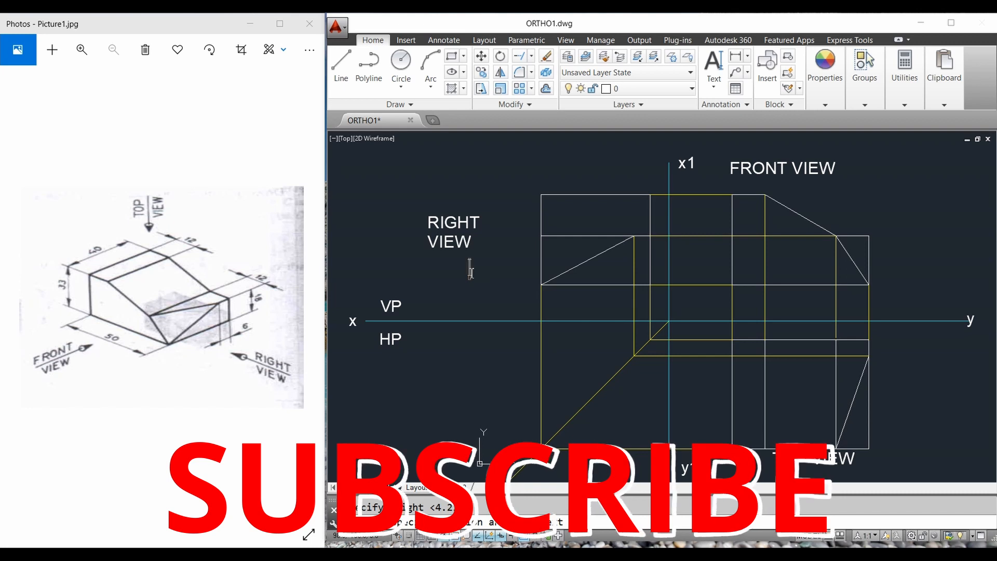